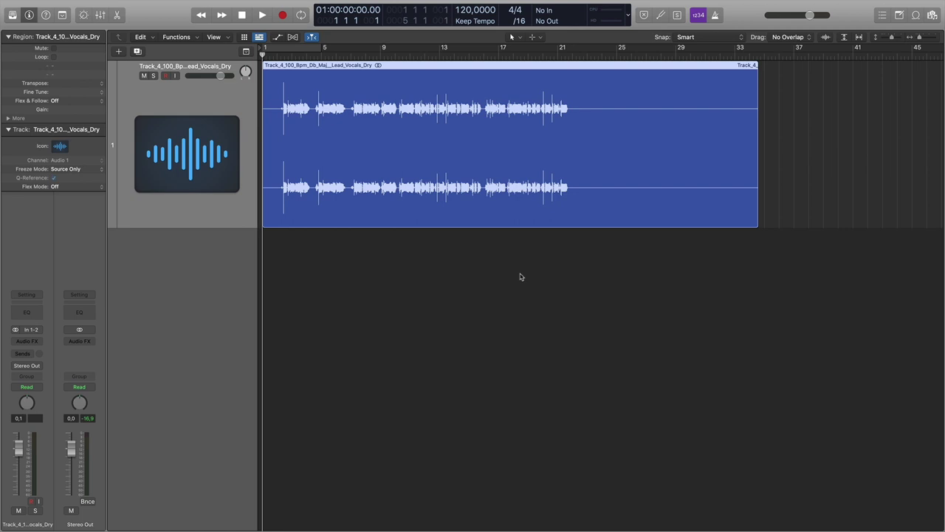
Play back the lead vocal region from about bar 5 to just past bar 10.
{"action": "key", "text": "super+Right"}
{"action": "key", "text": "super+Right"}
{"action": "key", "text": "super+Right"}
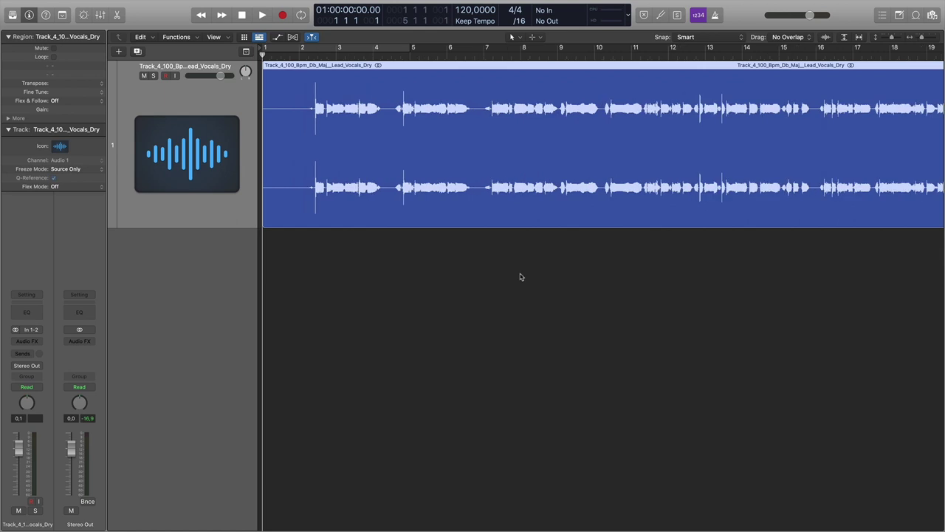
{"action": "left_click", "coordinate": [426, 59]}
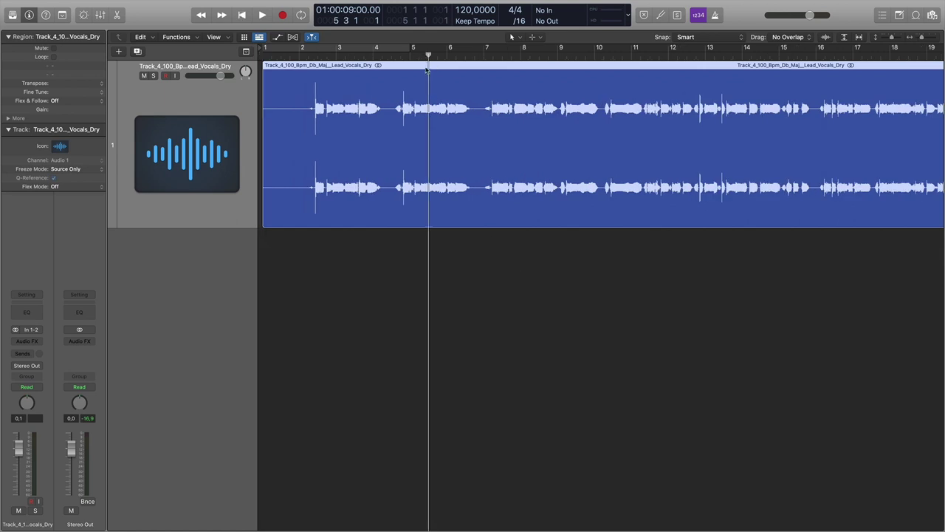
{"action": "key", "text": "space"}
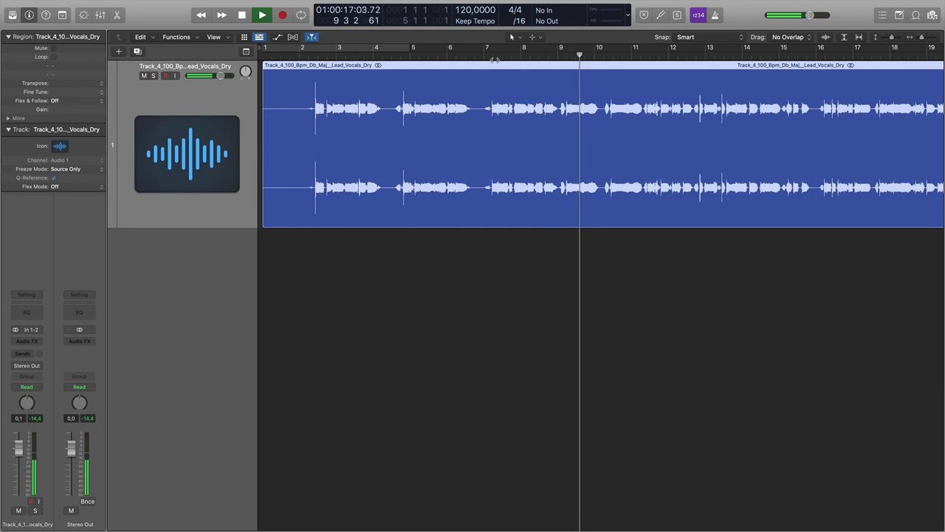
{"action": "key", "text": "space"}
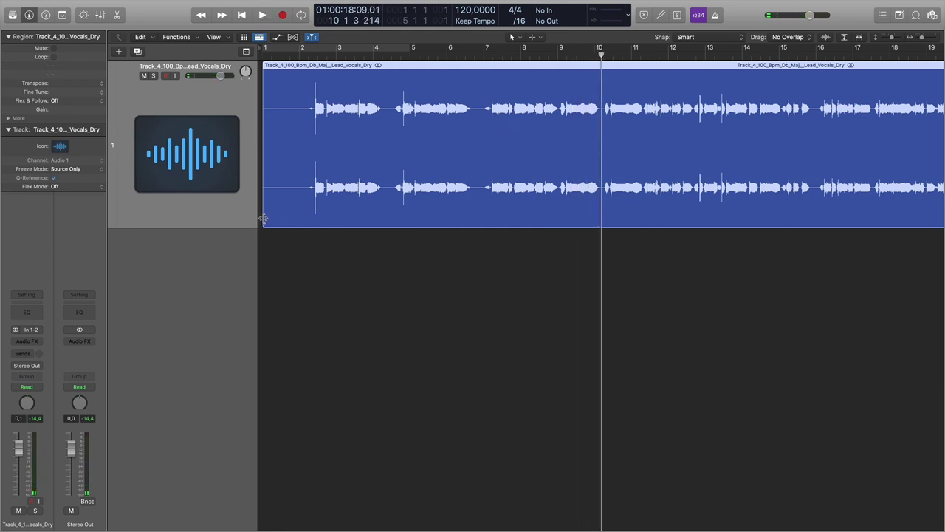
Audition the lead vocal near bar 17 and the phrase between about bars 10 and 11.
{"action": "scroll", "coordinate": [532, 302], "scroll_direction": "right", "scroll_amount": 5}
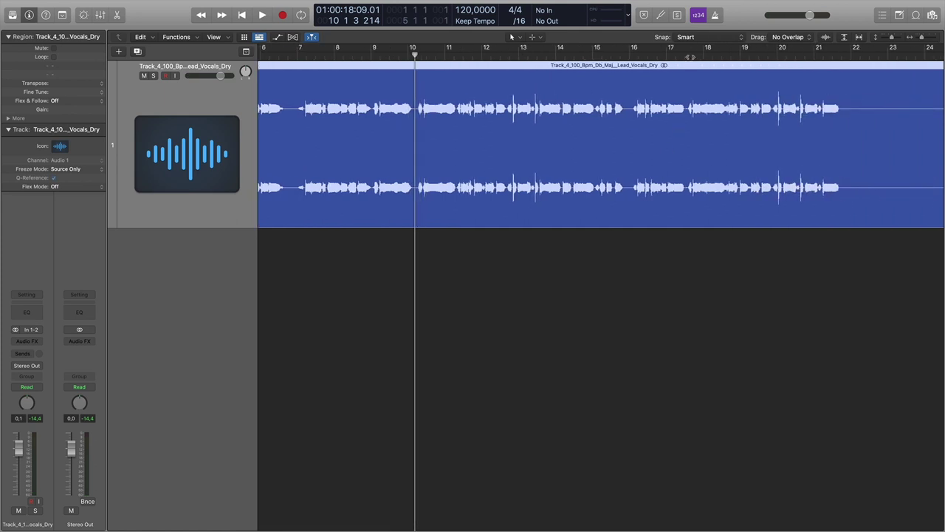
{"action": "left_click", "coordinate": [691, 56]}
{"action": "key", "text": "space"}
{"action": "key", "text": "space"}
{"action": "left_click", "coordinate": [427, 57]}
{"action": "left_click", "coordinate": [418, 56]}
{"action": "key", "text": "space"}
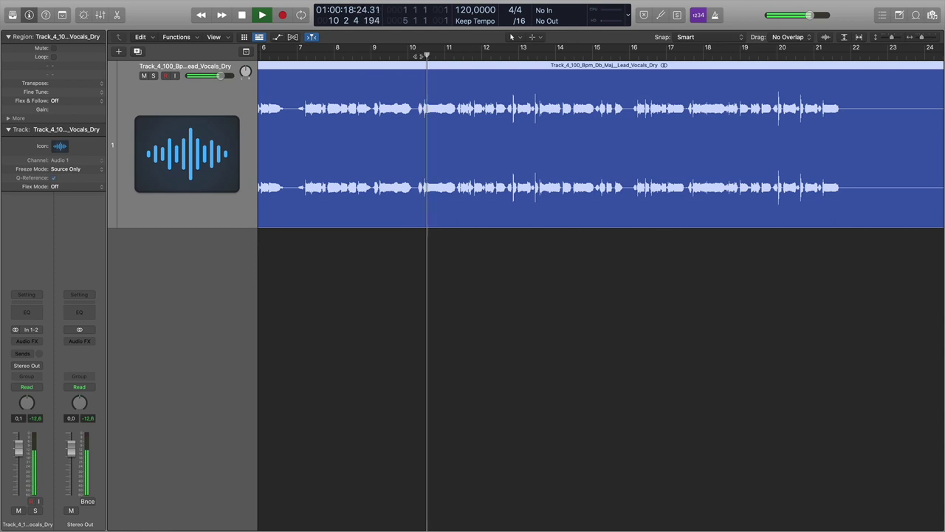
{"action": "key", "text": "space"}
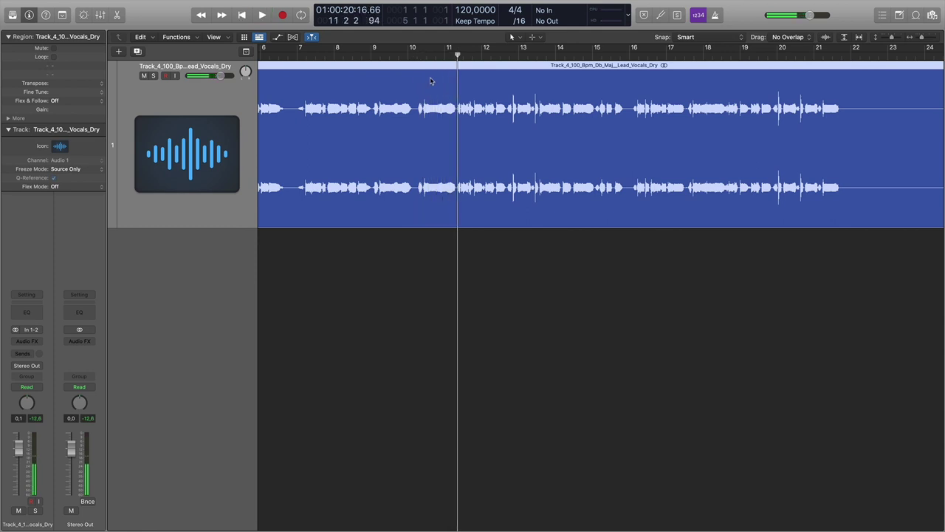
Isolate the vocal phrase between about bars 10 and 11 by dividing the region around it and deleting both outer parts.
{"action": "left_click", "coordinate": [421, 122]}
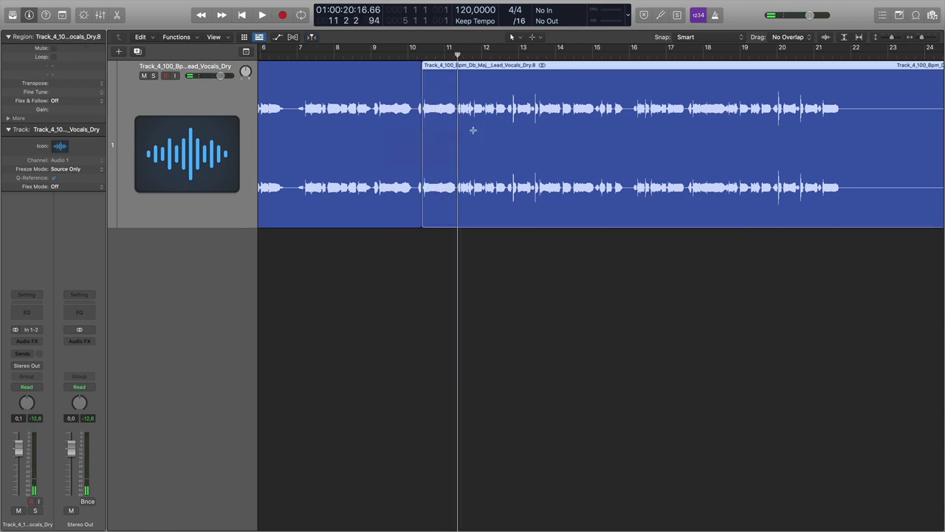
{"action": "left_click", "coordinate": [457, 122]}
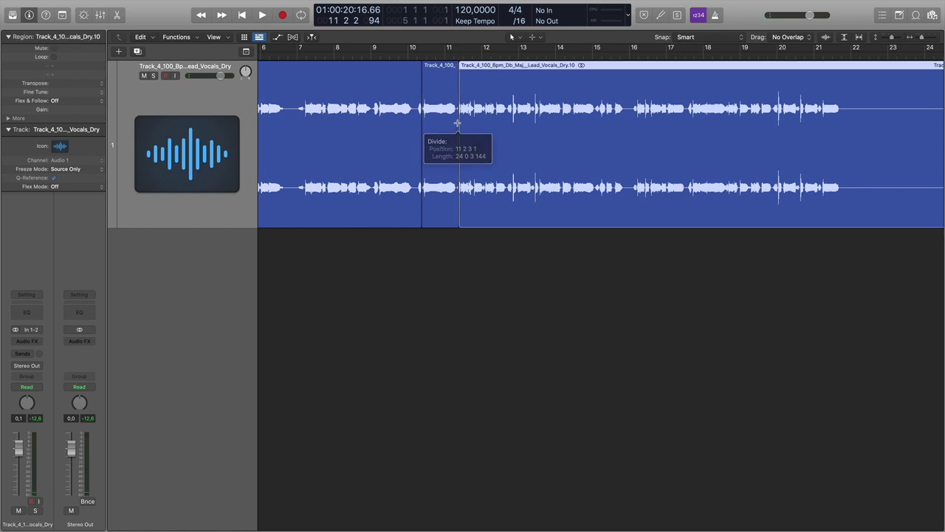
{"action": "left_click", "coordinate": [406, 74]}
{"action": "key", "text": "Delete"}
{"action": "left_click", "coordinate": [500, 74]}
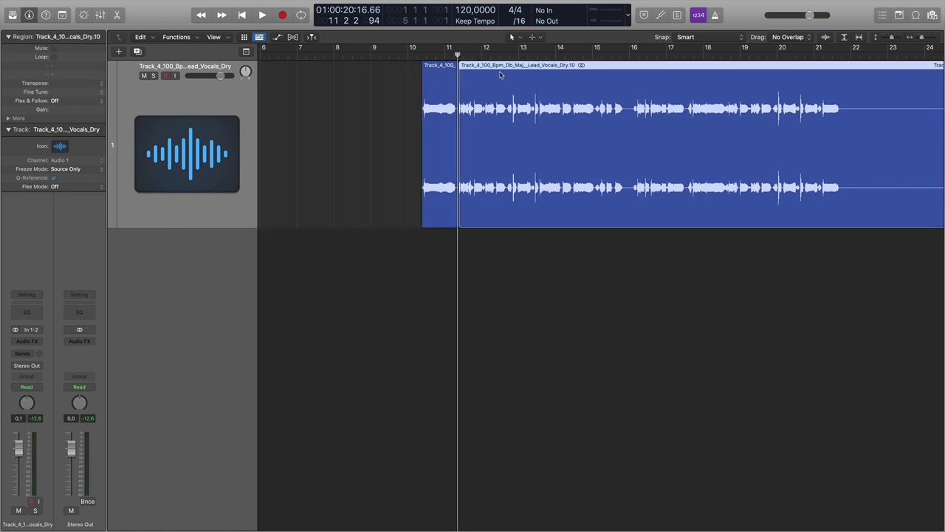
{"action": "key", "text": "Delete"}
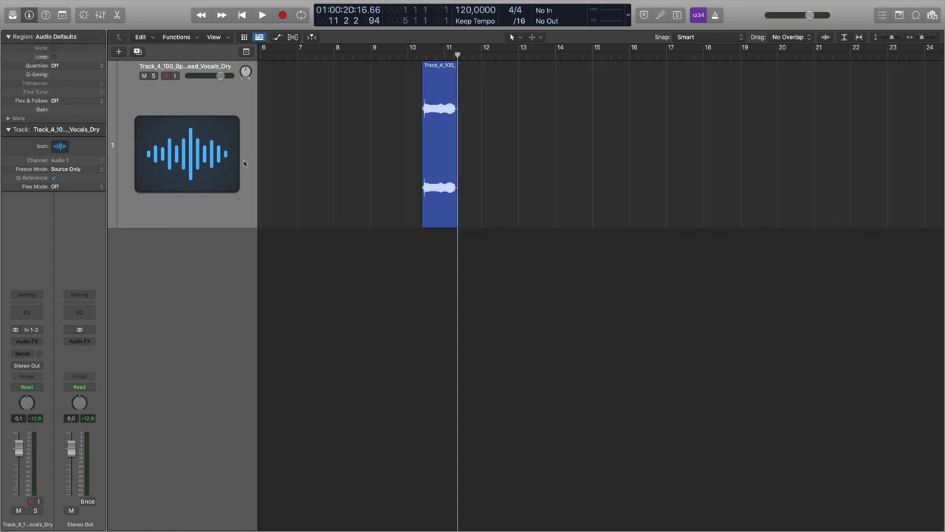
Insert a stereo ChromaVerb on the vocal track, load its Void preset from the Spaces category, and audition the phrase.
{"action": "left_click", "coordinate": [37, 347]}
{"action": "mouse_move", "coordinate": [43, 368]}
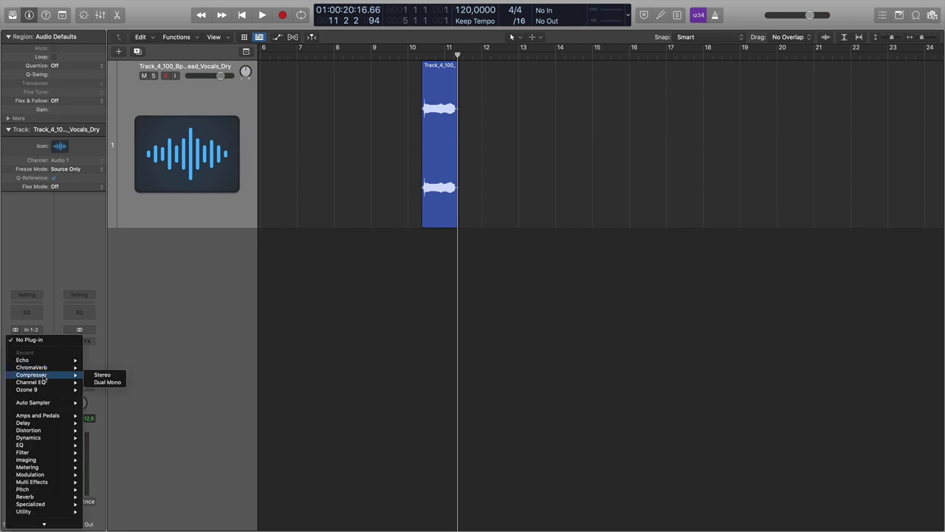
{"action": "mouse_move", "coordinate": [43, 458]}
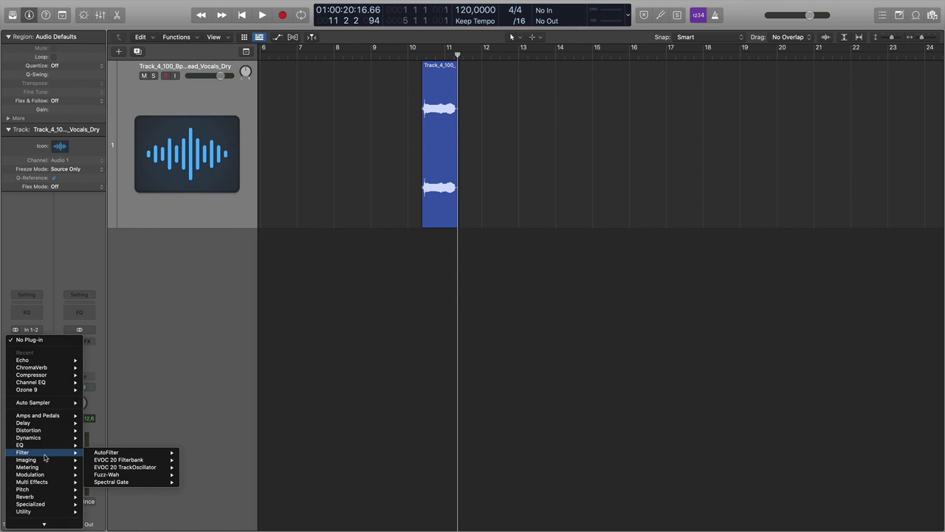
{"action": "mouse_move", "coordinate": [46, 496]}
{"action": "mouse_move", "coordinate": [121, 500]}
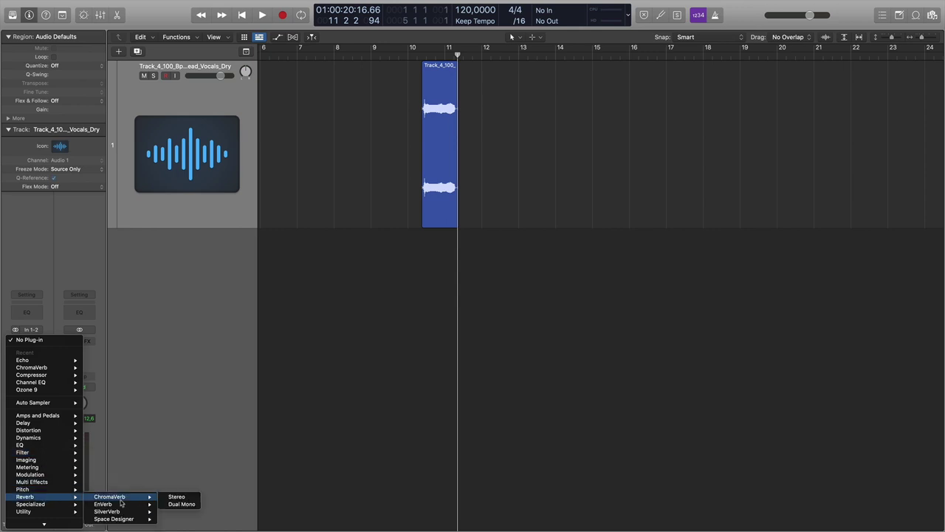
{"action": "left_click", "coordinate": [175, 500]}
{"action": "left_click", "coordinate": [370, 133]}
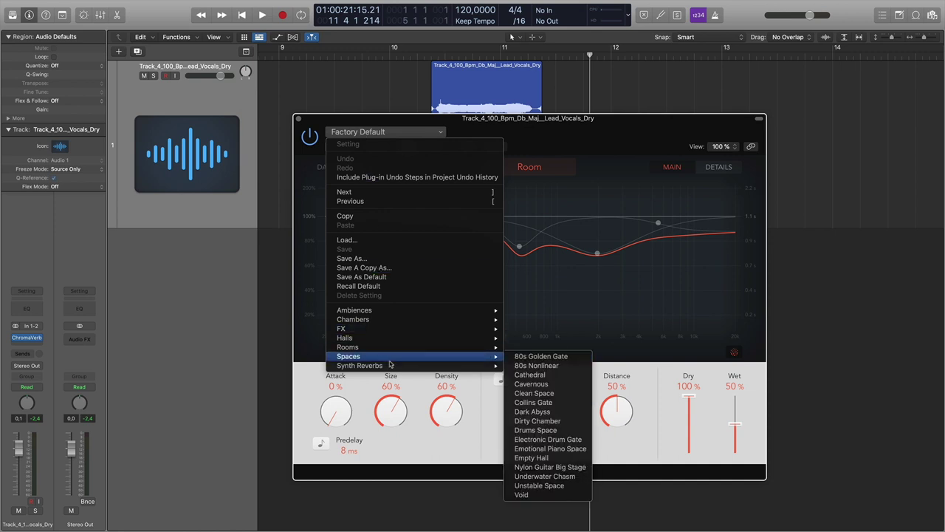
{"action": "left_click", "coordinate": [546, 494]}
{"action": "key", "text": "space"}
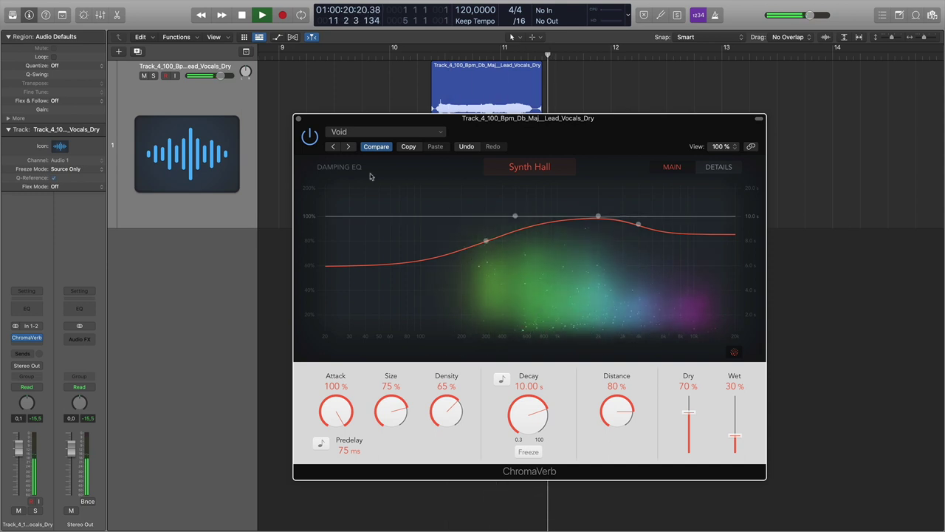
{"action": "key", "text": "space"}
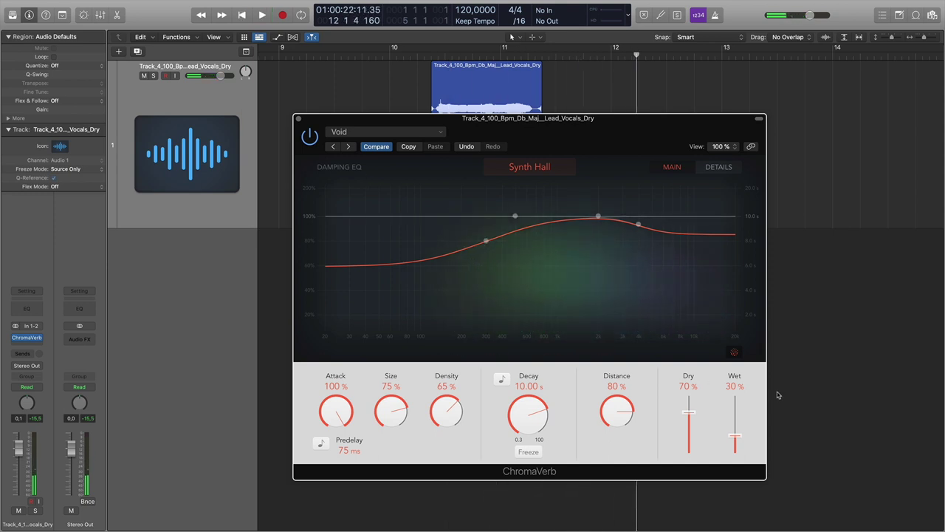
Set ChromaVerb's Dry level to 0% and Wet level to 100%, and audition the phrase.
{"action": "left_click_drag", "start_coordinate": [693, 415], "coordinate": [696, 517]}
{"action": "left_click_drag", "start_coordinate": [745, 434], "coordinate": [744, 384]}
{"action": "key", "text": "space"}
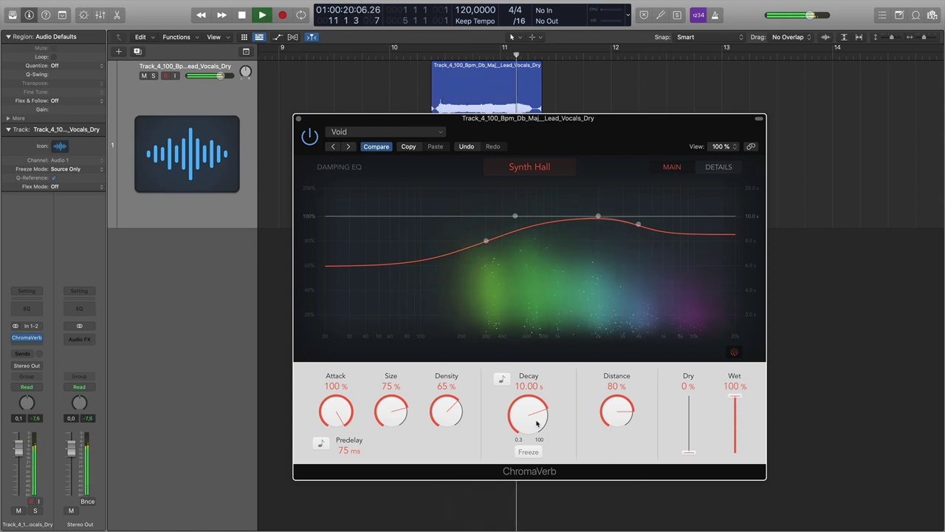
{"action": "key", "text": "space"}
Shape ChromaVerb's damping EQ by lowering the high shelf and moving the mid band to 5900 Hz at a 0.66 ratio.
{"action": "left_click_drag", "start_coordinate": [638, 225], "coordinate": [581, 292]}
{"action": "key", "text": "space"}
{"action": "key", "text": "space"}
{"action": "left_click_drag", "start_coordinate": [598, 216], "coordinate": [664, 263]}
{"action": "key", "text": "space"}
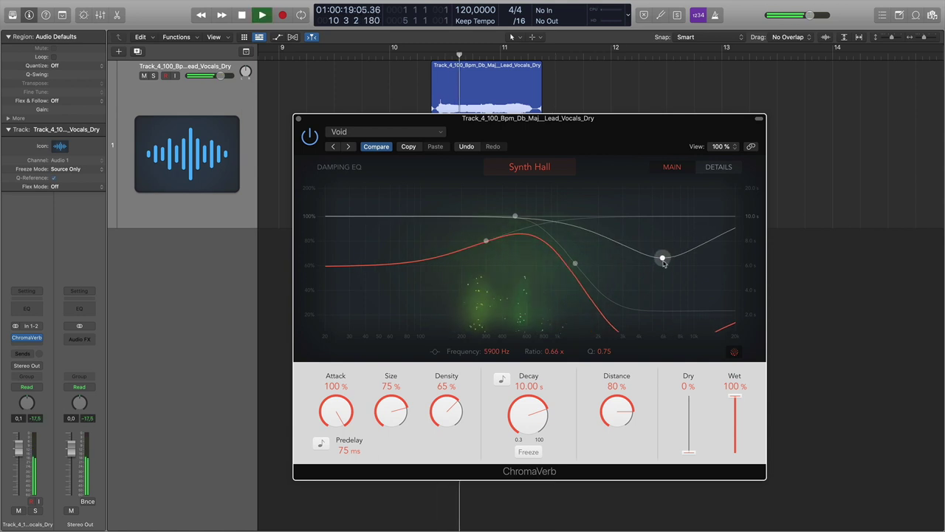
{"action": "key", "text": "space"}
Raise ChromaVerb's Decay to 50 s, audition the phrase from its start, and close the plug-in window.
{"action": "left_click_drag", "start_coordinate": [539, 416], "coordinate": [542, 395]}
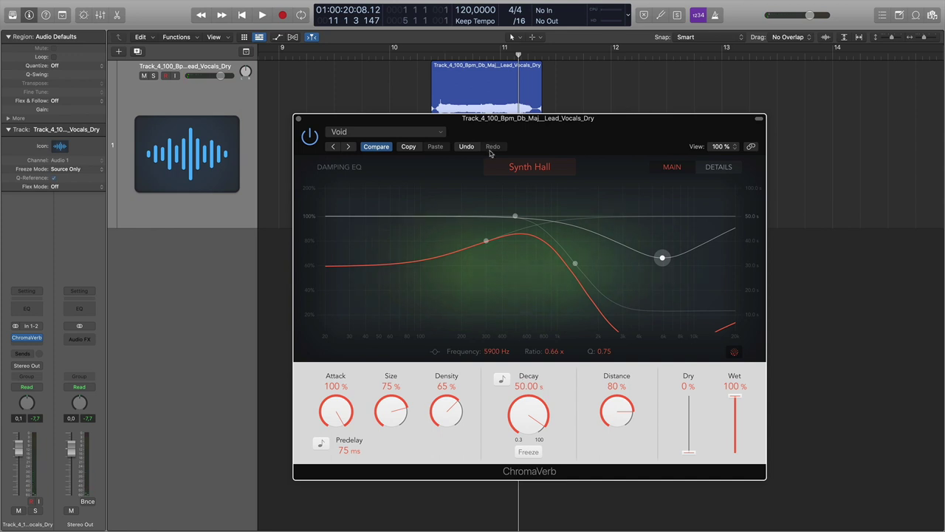
{"action": "left_click", "coordinate": [432, 54]}
{"action": "key", "text": "space"}
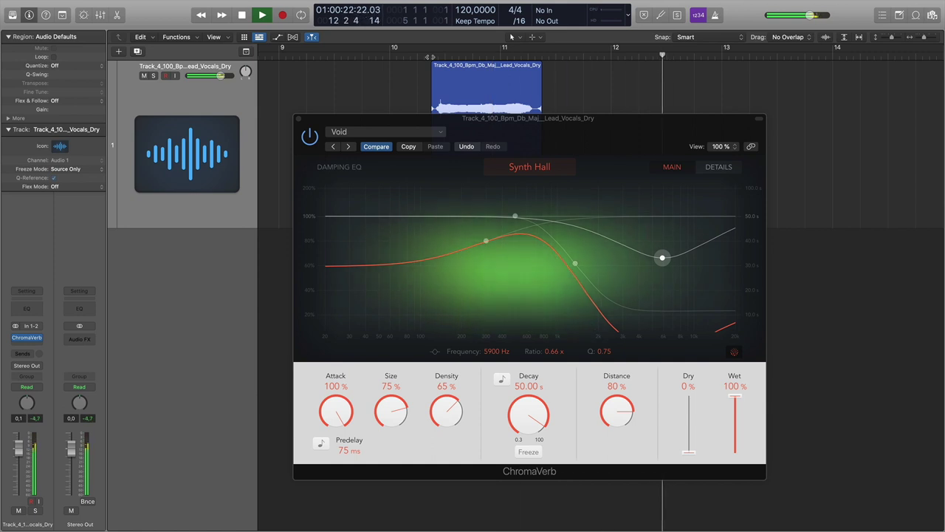
{"action": "key", "text": "space"}
{"action": "left_click_drag", "start_coordinate": [472, 123], "coordinate": [459, 165]}
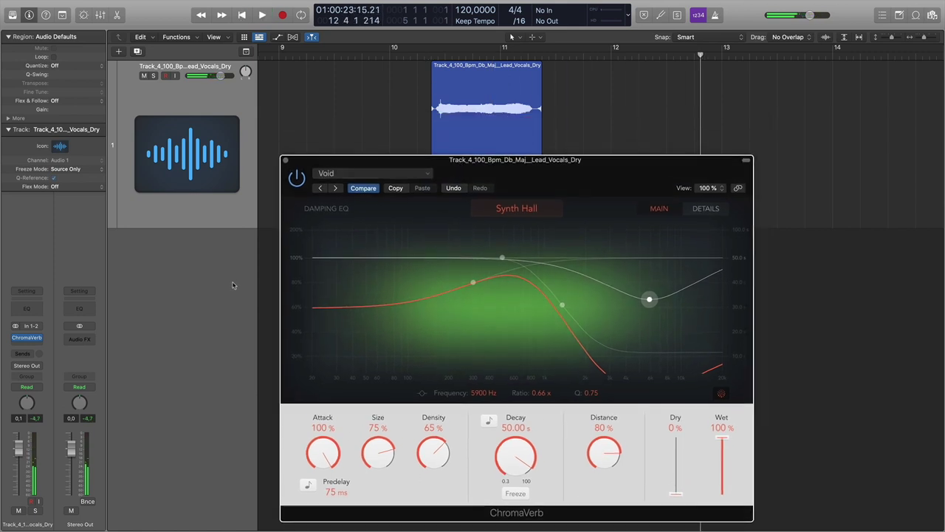
{"action": "left_click", "coordinate": [286, 160]}
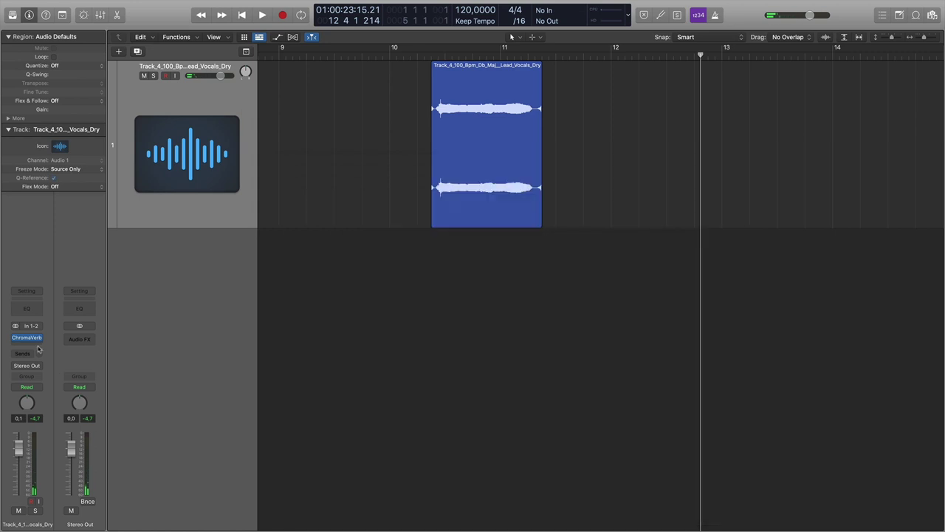
Insert a stereo Delay Designer after ChromaVerb and load the Hidden Funk preset from the Complex Filtered category.
{"action": "left_click", "coordinate": [38, 341]}
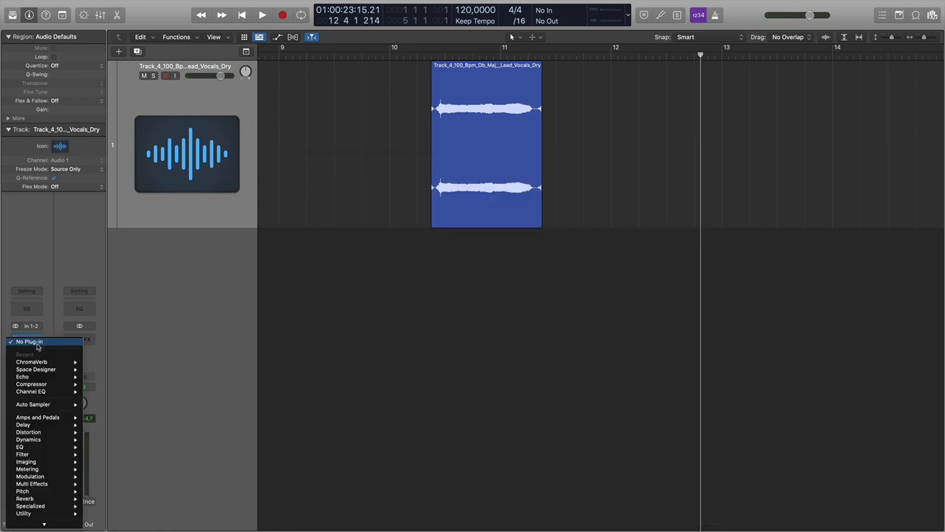
{"action": "mouse_move", "coordinate": [41, 428]}
{"action": "mouse_move", "coordinate": [122, 428]}
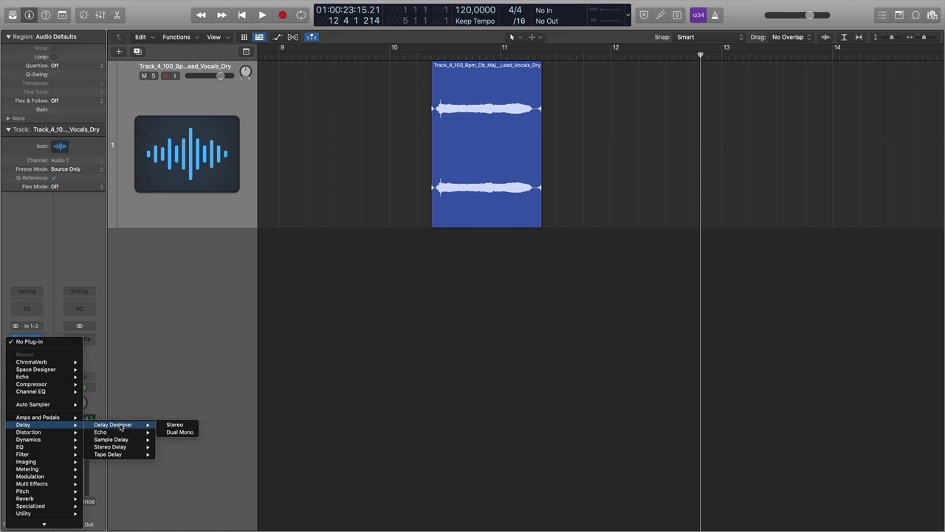
{"action": "left_click", "coordinate": [185, 427]}
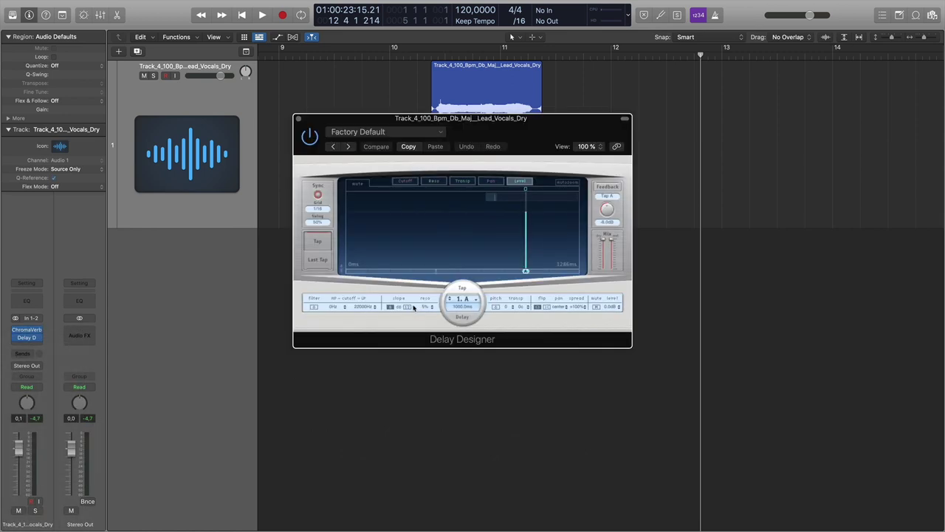
{"action": "left_click", "coordinate": [387, 135]}
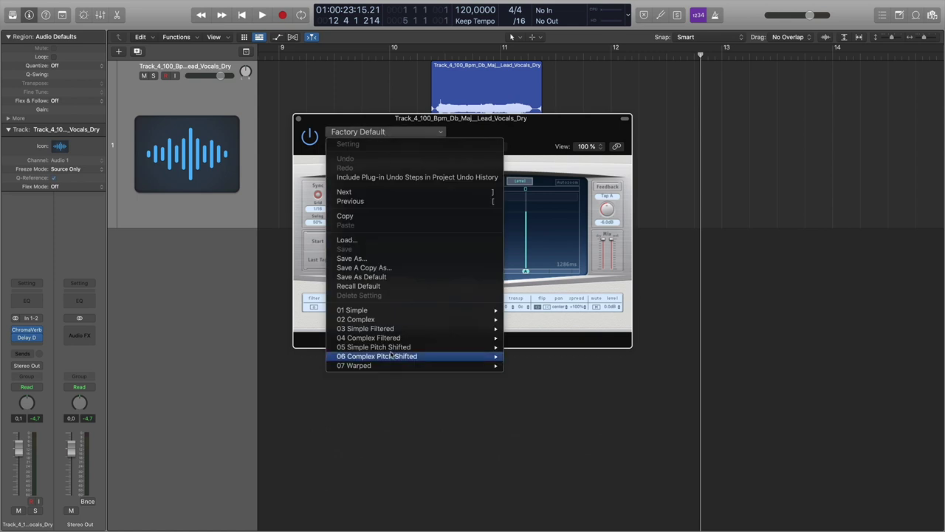
{"action": "mouse_move", "coordinate": [391, 356]}
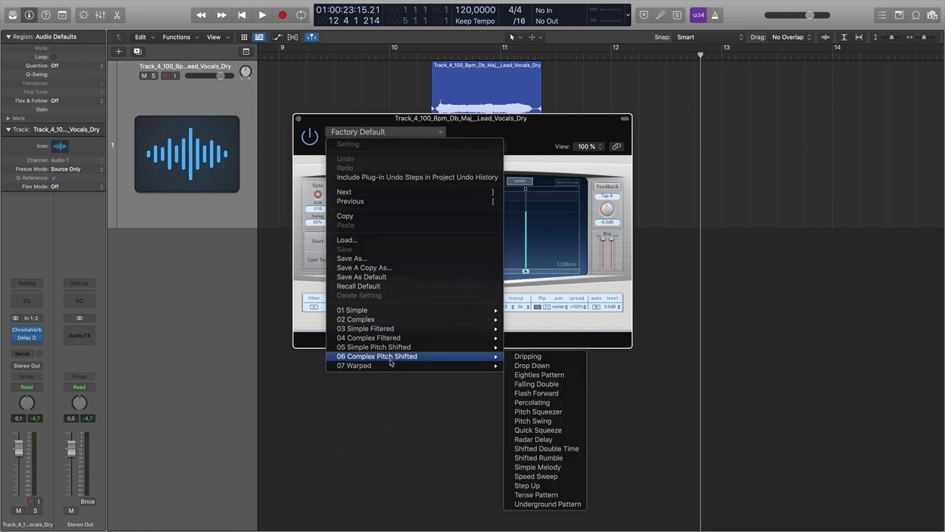
{"action": "mouse_move", "coordinate": [393, 339]}
{"action": "left_click", "coordinate": [532, 338]}
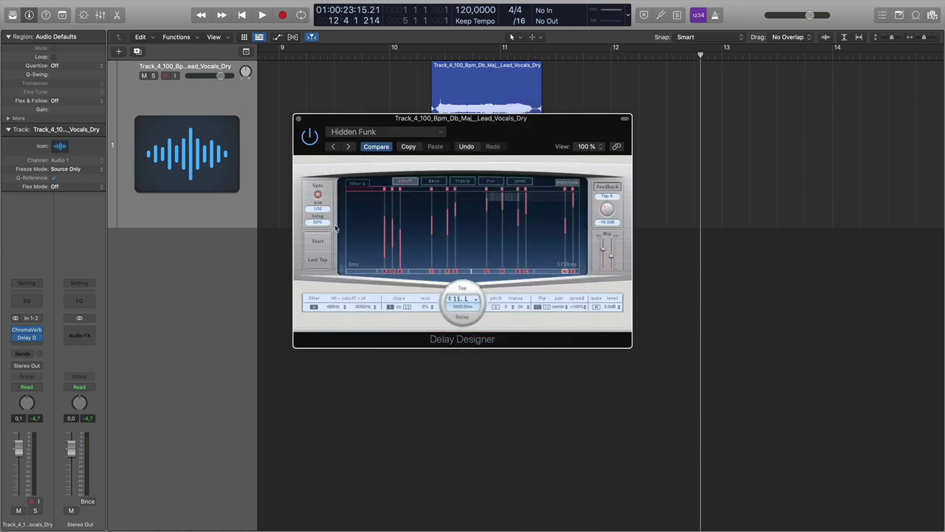
Move Delay Designer ahead of ChromaVerb in the effects chain, audition the phrase, and close the plug-in windows.
{"action": "left_click_drag", "start_coordinate": [33, 338], "coordinate": [34, 328]}
{"action": "key", "text": "space"}
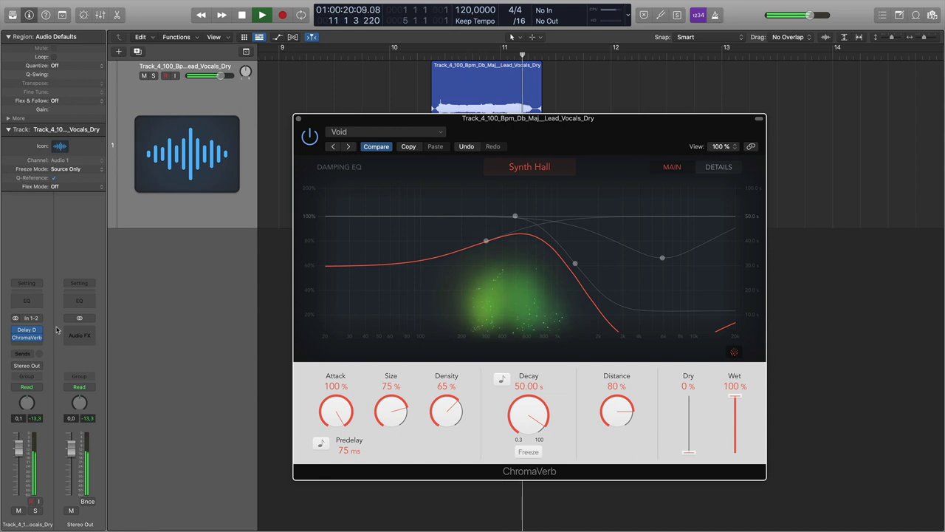
{"action": "mouse_move", "coordinate": [26, 337]}
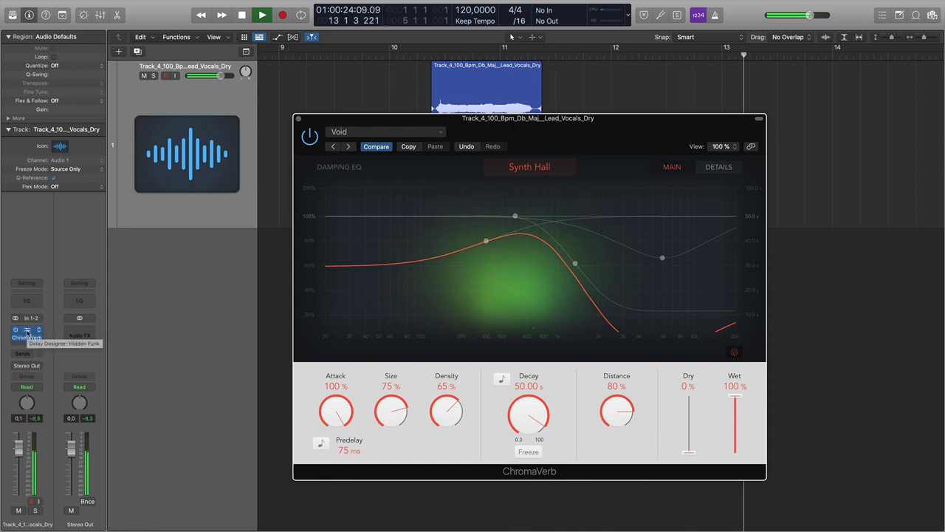
{"action": "key", "text": "space"}
{"action": "left_click", "coordinate": [298, 118]}
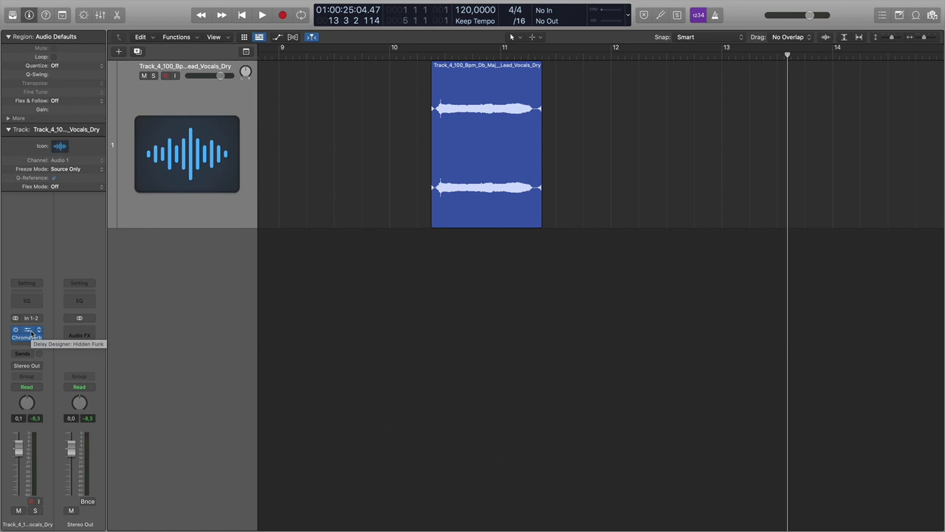
{"action": "left_click", "coordinate": [31, 334]}
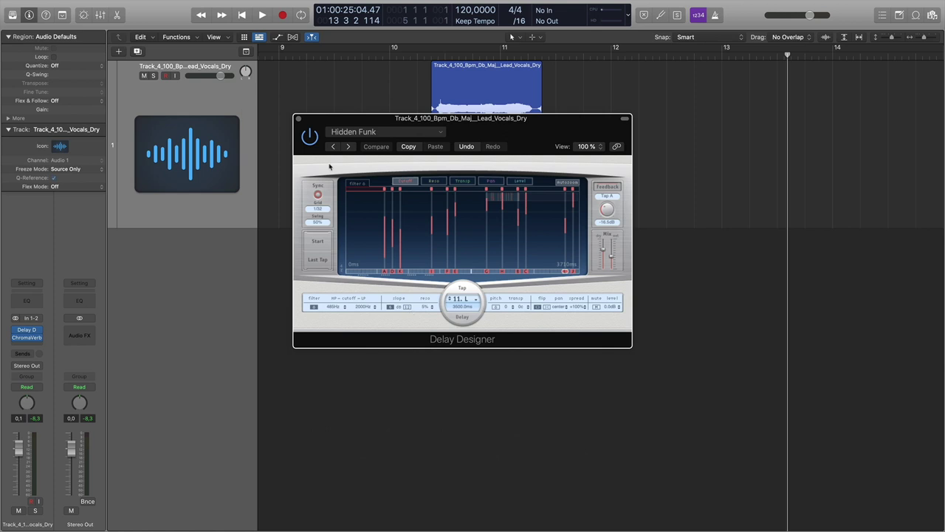
{"action": "left_click", "coordinate": [299, 118]}
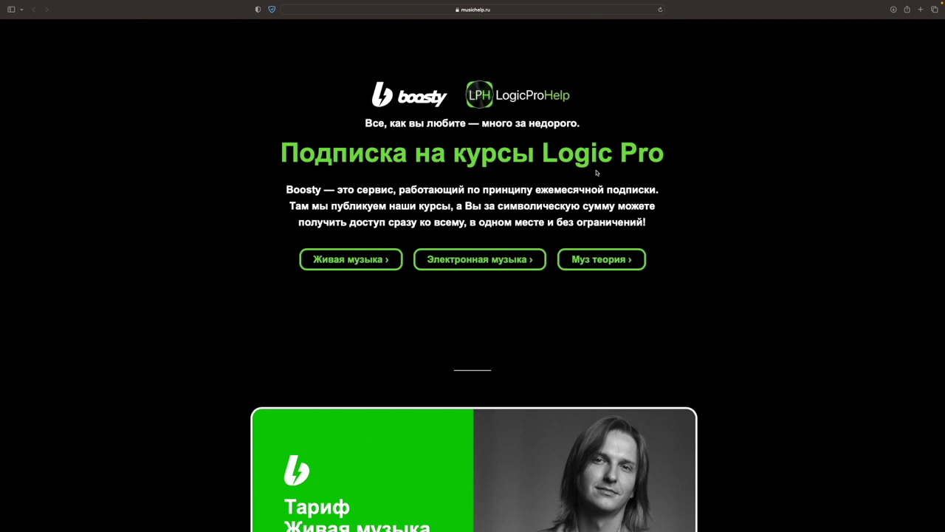
Examine the Logic Pro course subscription tiers and their course lists on the musichelp.ru page.
{"action": "scroll", "coordinate": [590, 177], "scroll_direction": "down", "scroll_amount": 1}
{"action": "scroll", "coordinate": [785, 192], "scroll_direction": "down", "scroll_amount": 5}
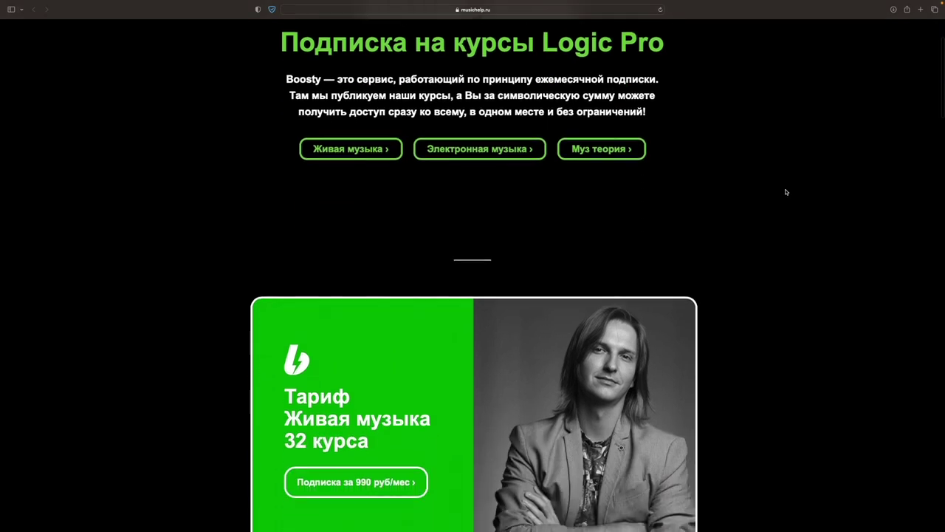
{"action": "scroll", "coordinate": [787, 192], "scroll_direction": "down", "scroll_amount": 4}
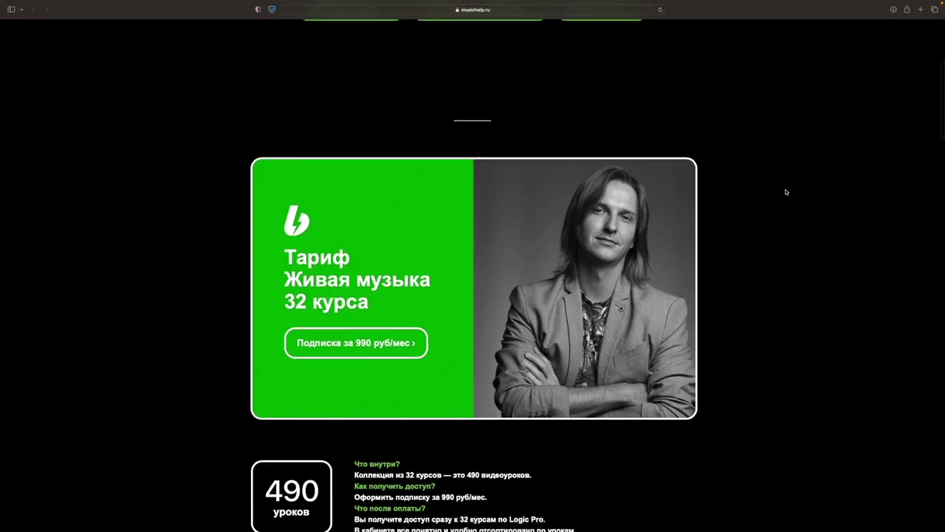
{"action": "scroll", "coordinate": [786, 192], "scroll_direction": "down", "scroll_amount": 5}
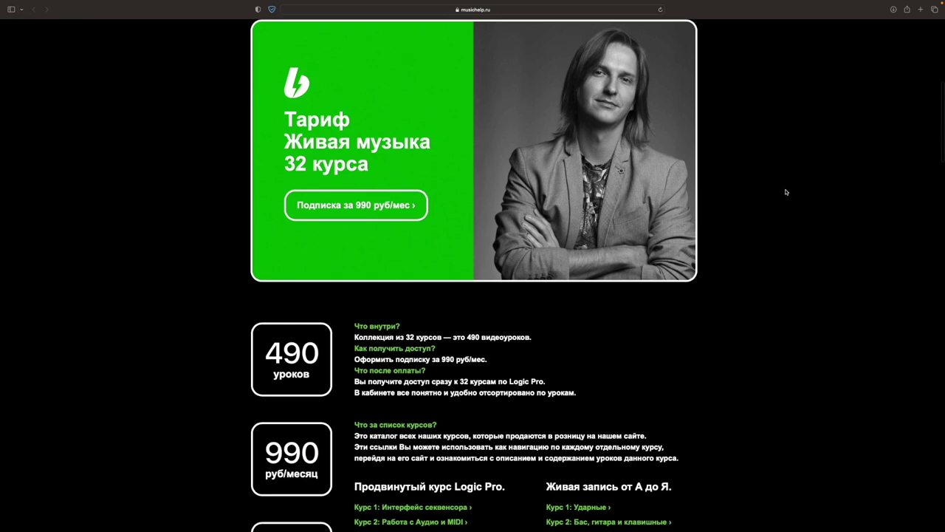
{"action": "scroll", "coordinate": [787, 192], "scroll_direction": "down", "scroll_amount": 5}
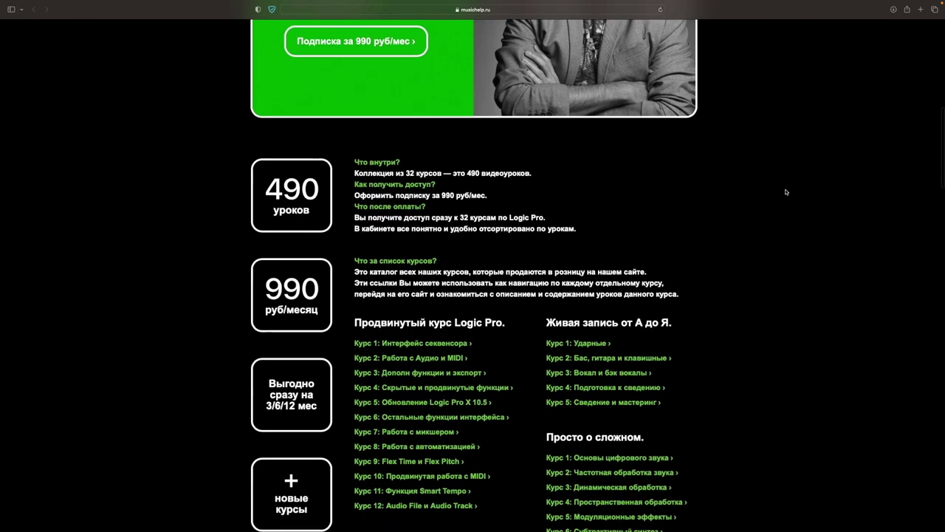
{"action": "scroll", "coordinate": [786, 192], "scroll_direction": "down", "scroll_amount": 3}
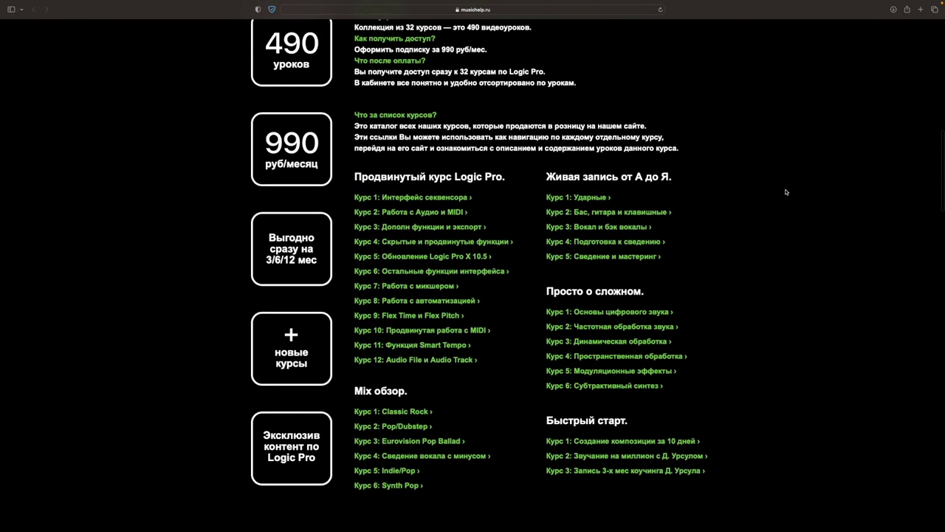
{"action": "scroll", "coordinate": [787, 192], "scroll_direction": "down", "scroll_amount": 7}
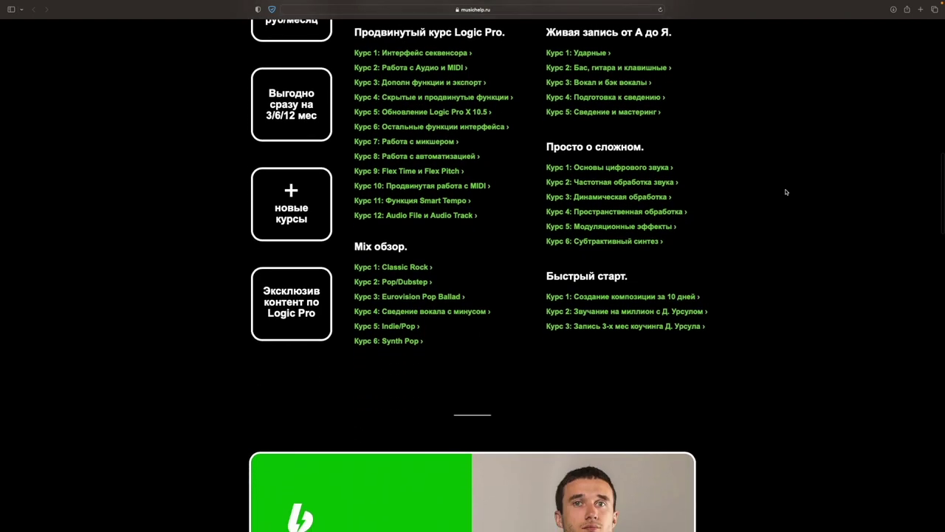
{"action": "scroll", "coordinate": [787, 192], "scroll_direction": "down", "scroll_amount": 4}
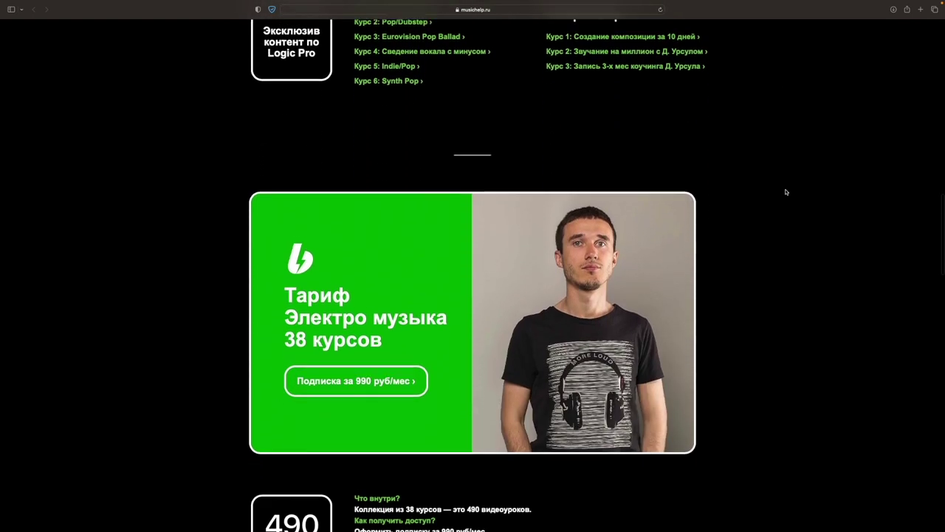
{"action": "scroll", "coordinate": [787, 192], "scroll_direction": "down", "scroll_amount": 5}
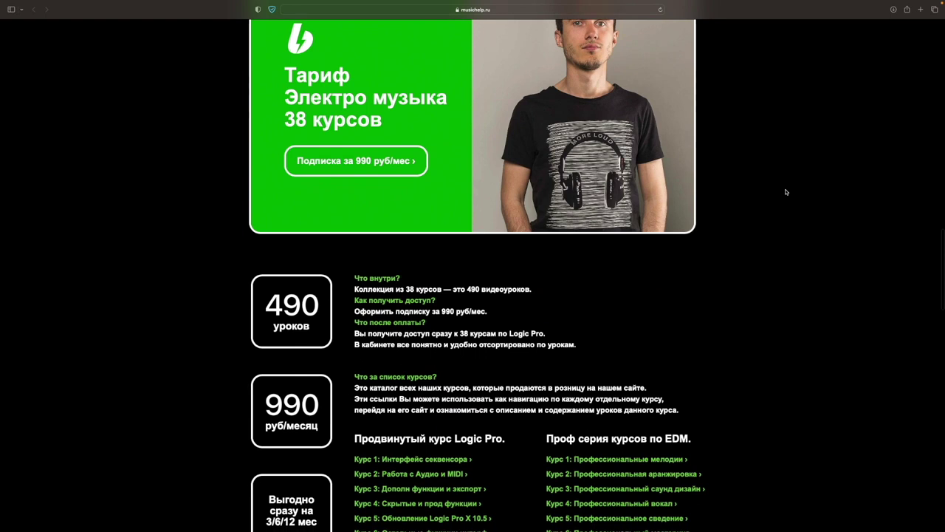
{"action": "scroll", "coordinate": [787, 192], "scroll_direction": "down", "scroll_amount": 2}
{"action": "scroll", "coordinate": [643, 235], "scroll_direction": "down", "scroll_amount": 4}
{"action": "scroll", "coordinate": [604, 265], "scroll_direction": "down", "scroll_amount": 4}
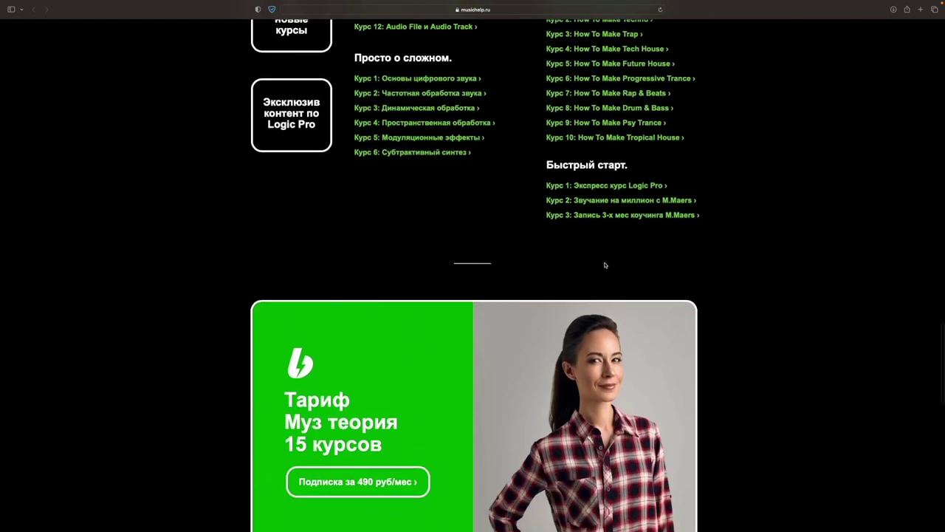
{"action": "scroll", "coordinate": [618, 263], "scroll_direction": "down", "scroll_amount": 3}
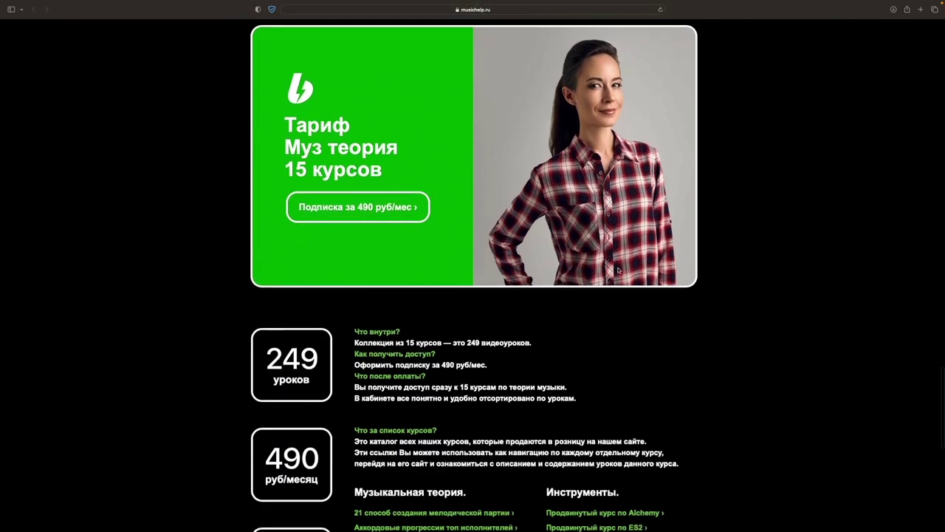
{"action": "scroll", "coordinate": [619, 272], "scroll_direction": "down", "scroll_amount": 6}
{"action": "scroll", "coordinate": [619, 272], "scroll_direction": "down", "scroll_amount": 5}
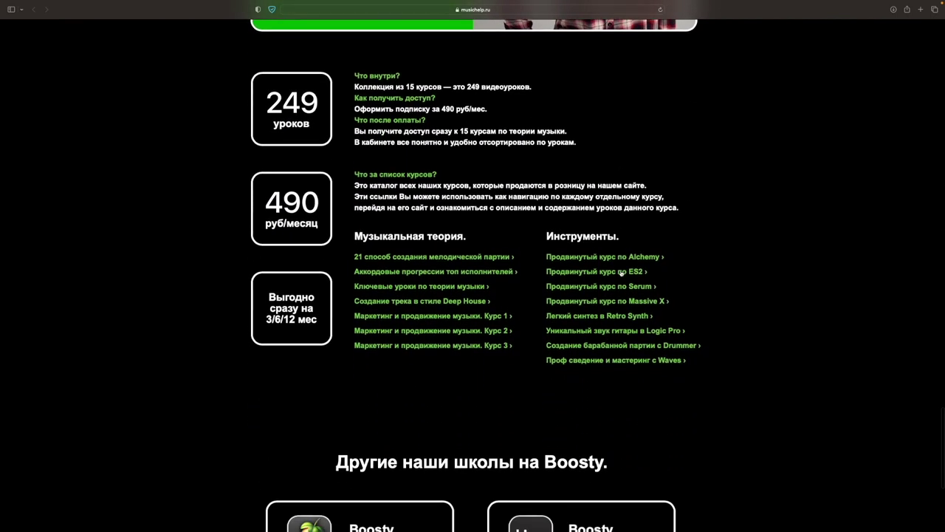
{"action": "scroll", "coordinate": [620, 274], "scroll_direction": "up", "scroll_amount": 20}
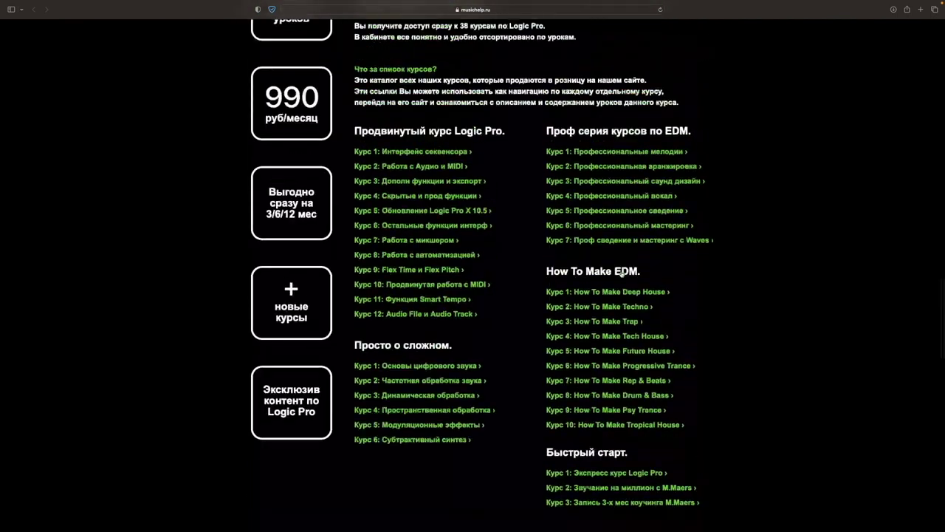
{"action": "scroll", "coordinate": [620, 274], "scroll_direction": "down", "scroll_amount": 8}
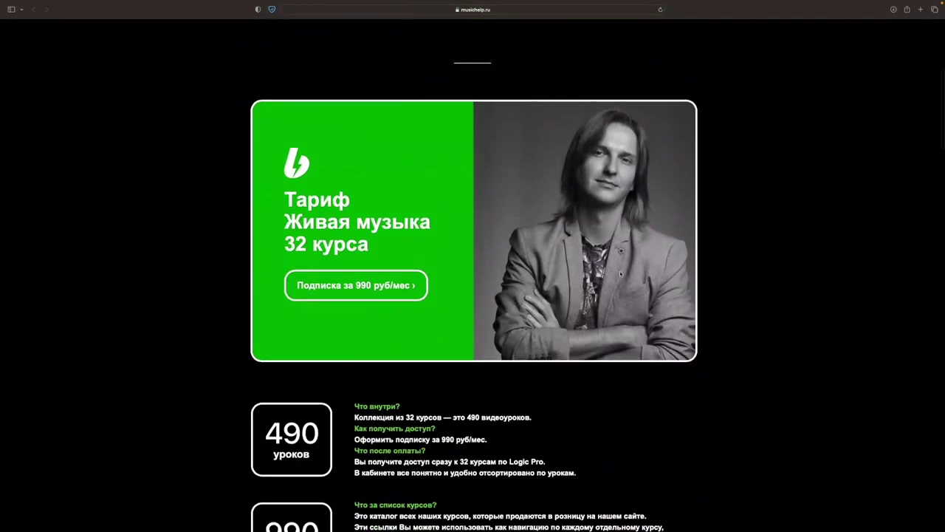
{"action": "scroll", "coordinate": [353, 276], "scroll_direction": "up", "scroll_amount": 8}
Open the Boosty page for the Живая музыка tier, start subscribing, and sign in with VK.
{"action": "left_click", "coordinate": [337, 259]}
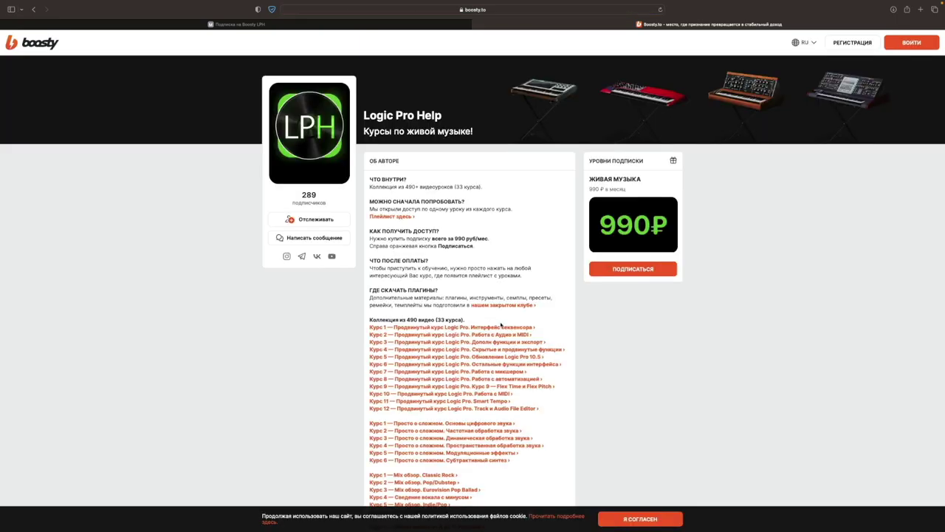
{"action": "left_click", "coordinate": [604, 272]}
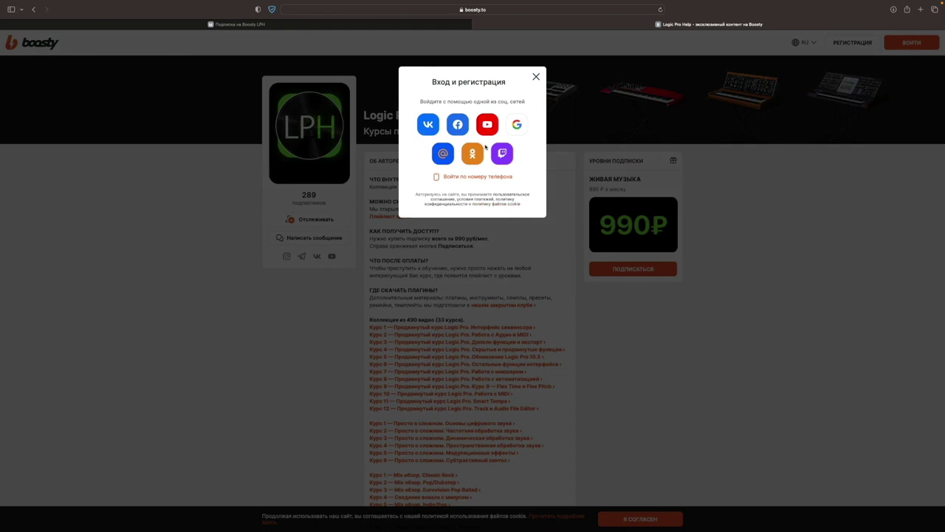
{"action": "left_click", "coordinate": [429, 126]}
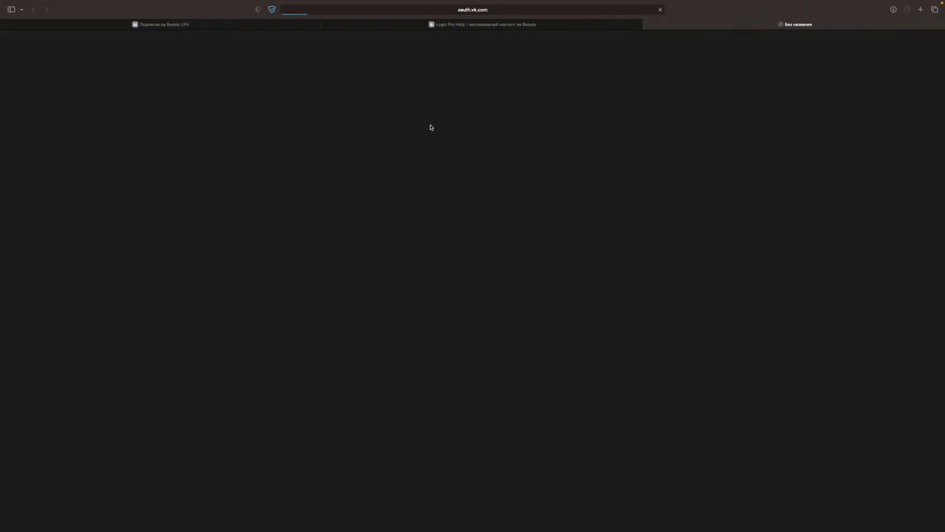
Choose the 1 месяц period for the Живая музыка subscription and buy it.
{"action": "left_click", "coordinate": [505, 154]}
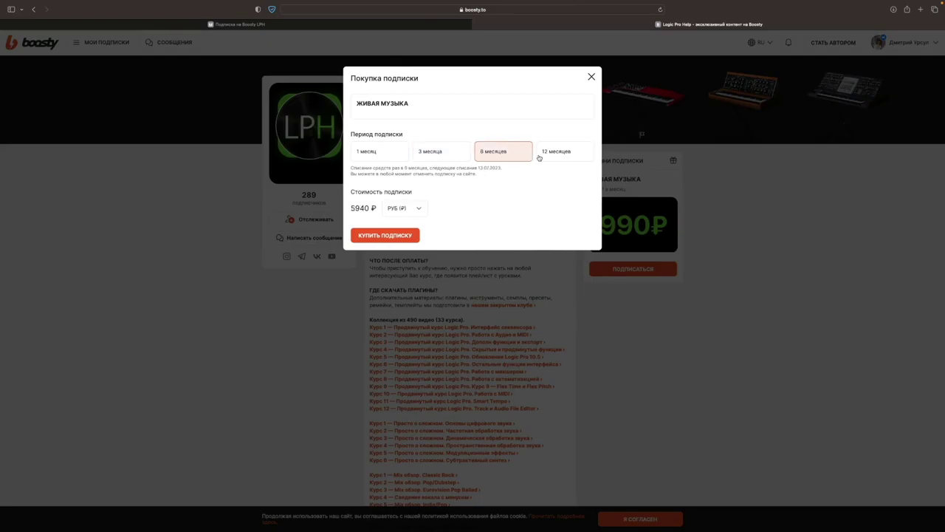
{"action": "left_click", "coordinate": [551, 153]}
{"action": "left_click", "coordinate": [378, 154]}
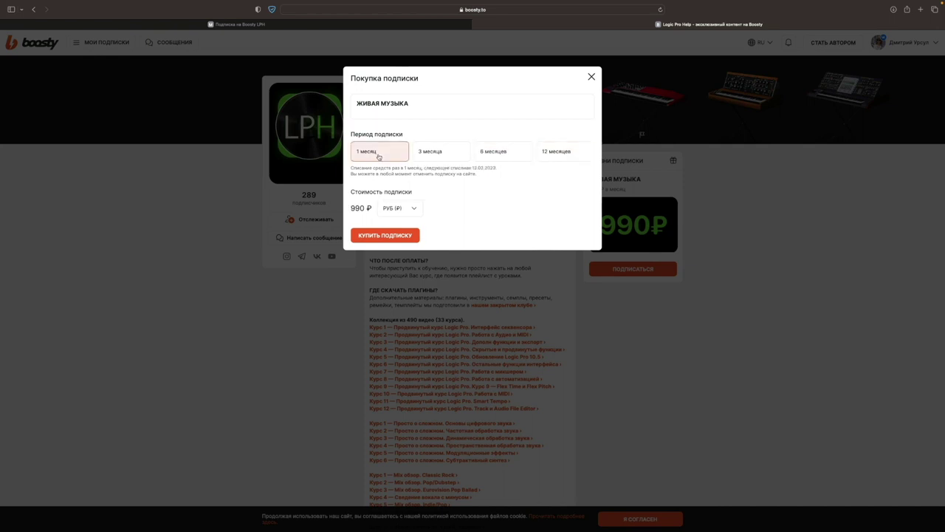
{"action": "left_click", "coordinate": [386, 235]}
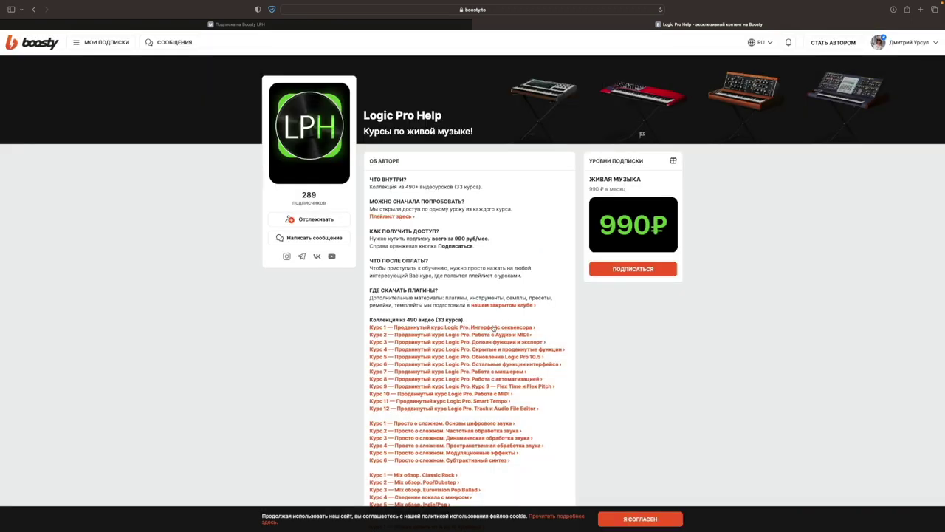
Look through the course list on the Boosty page and return to the musichelp.ru subscription page.
{"action": "scroll", "coordinate": [492, 328], "scroll_direction": "down", "scroll_amount": 2}
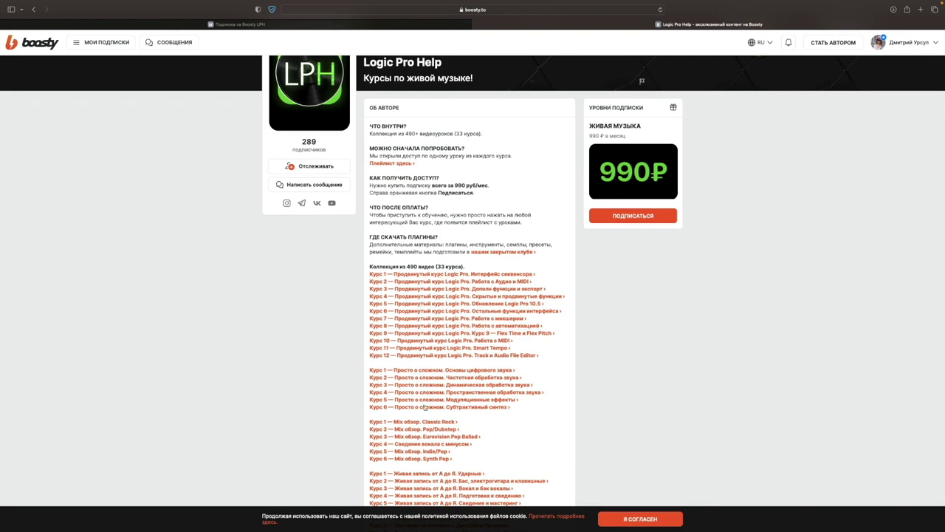
{"action": "scroll", "coordinate": [445, 279], "scroll_direction": "down", "scroll_amount": 1}
{"action": "left_click", "coordinate": [333, 25]}
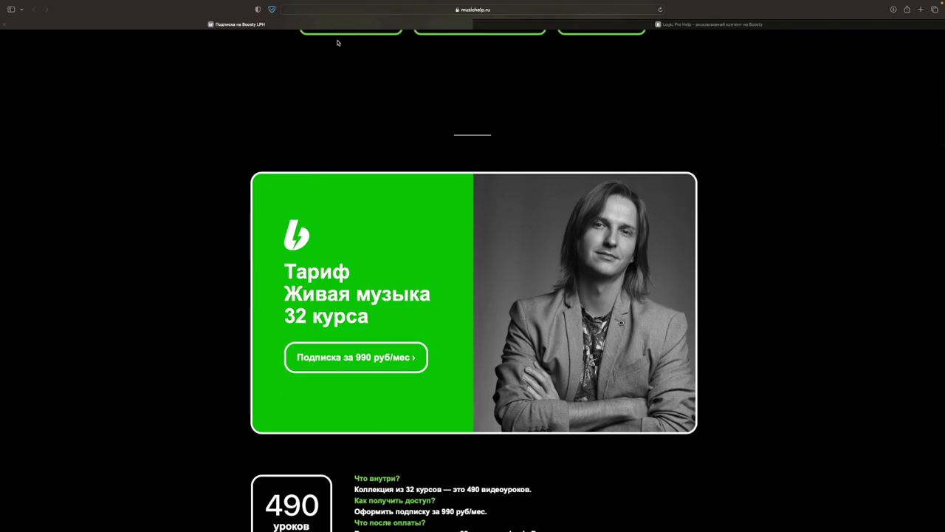
{"action": "scroll", "coordinate": [428, 203], "scroll_direction": "up", "scroll_amount": 5}
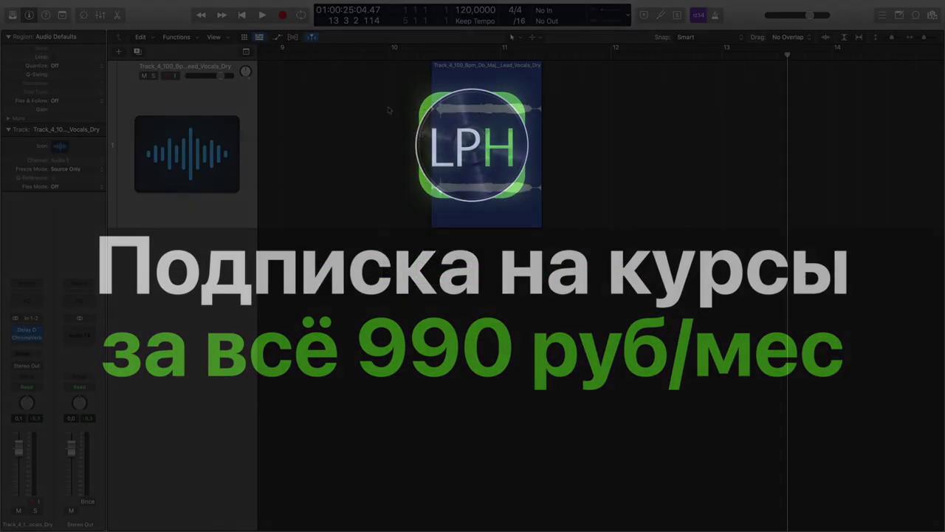
In Logic Pro, draw a fade-in across about the first two thirds of the vocal region with the Fade Tool.
{"action": "key", "text": "t"}
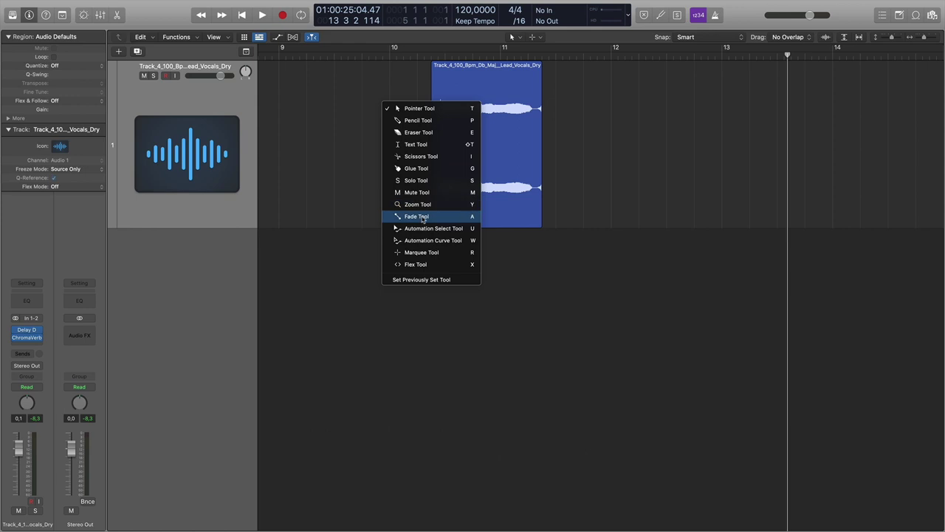
{"action": "left_click", "coordinate": [416, 216]}
{"action": "left_click_drag", "start_coordinate": [433, 71], "coordinate": [510, 71]}
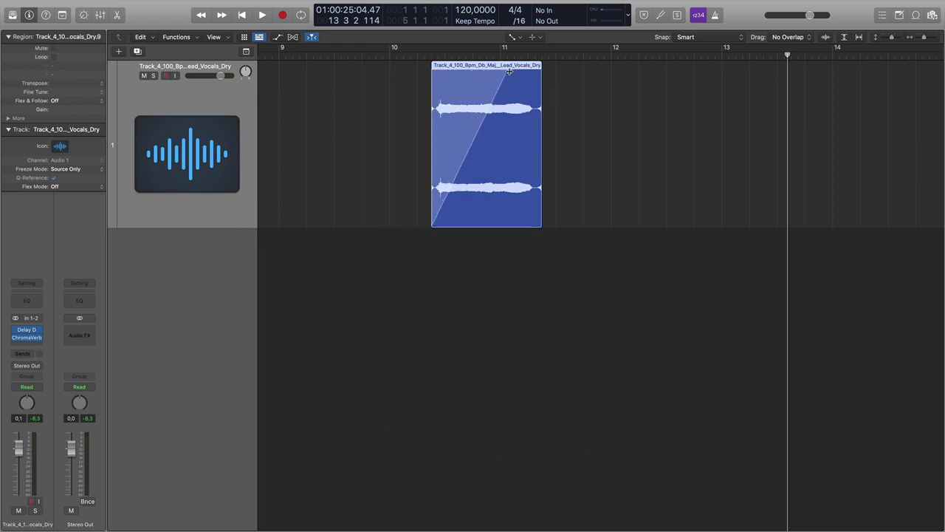
Audition the faded-in vocal phrase from the region's start at bar 10 with more of the timeline in view.
{"action": "left_click", "coordinate": [435, 56]}
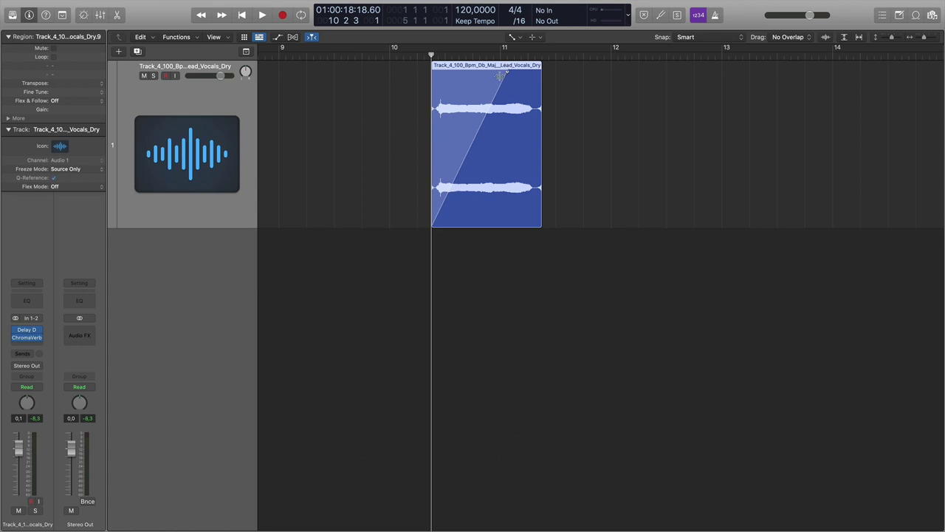
{"action": "key", "text": "space"}
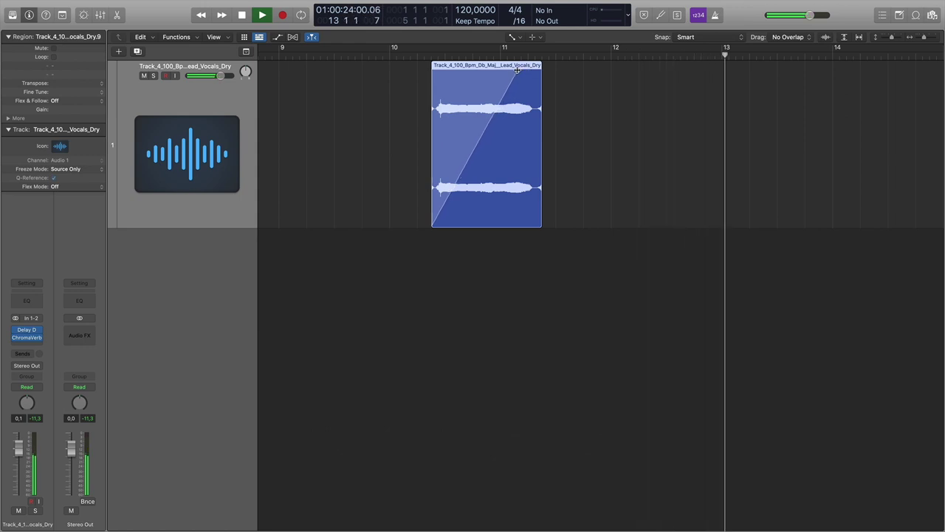
{"action": "key", "text": "super+Left"}
{"action": "key", "text": "super+Left"}
{"action": "key", "text": "super+Left"}
{"action": "key", "text": "space"}
{"action": "key", "text": "space"}
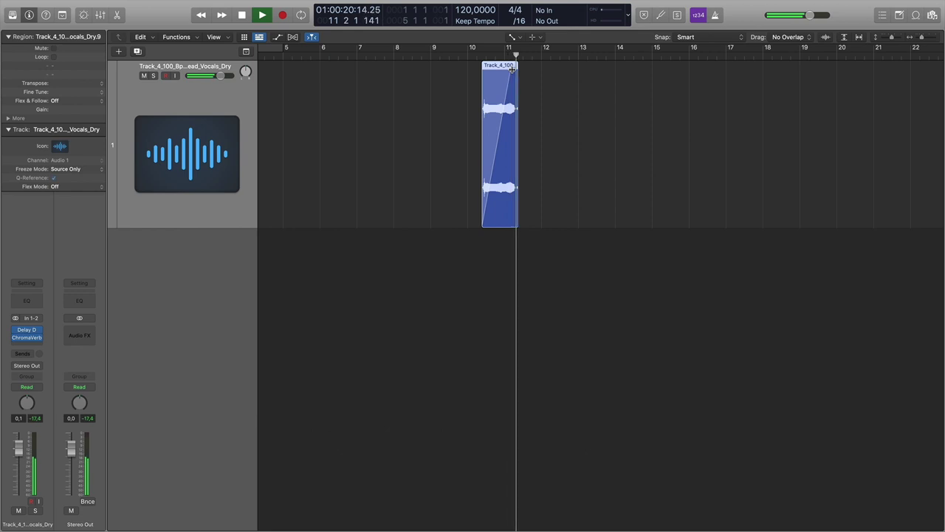
{"action": "key", "text": "space"}
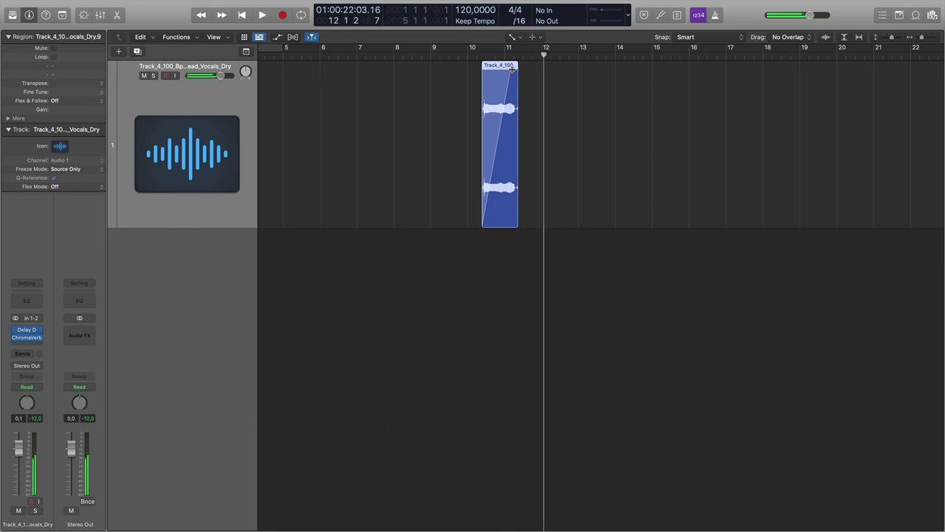
Enable Flex on the vocal track in Polyphonic (Auto) mode and stretch the region's end just past bar 12.
{"action": "key", "text": "t"}
{"action": "left_click", "coordinate": [547, 74]}
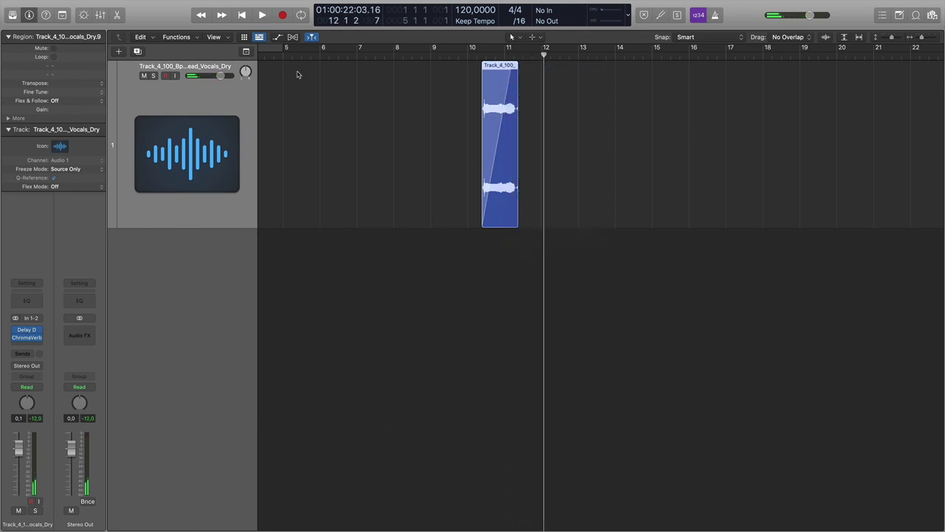
{"action": "left_click", "coordinate": [292, 38]}
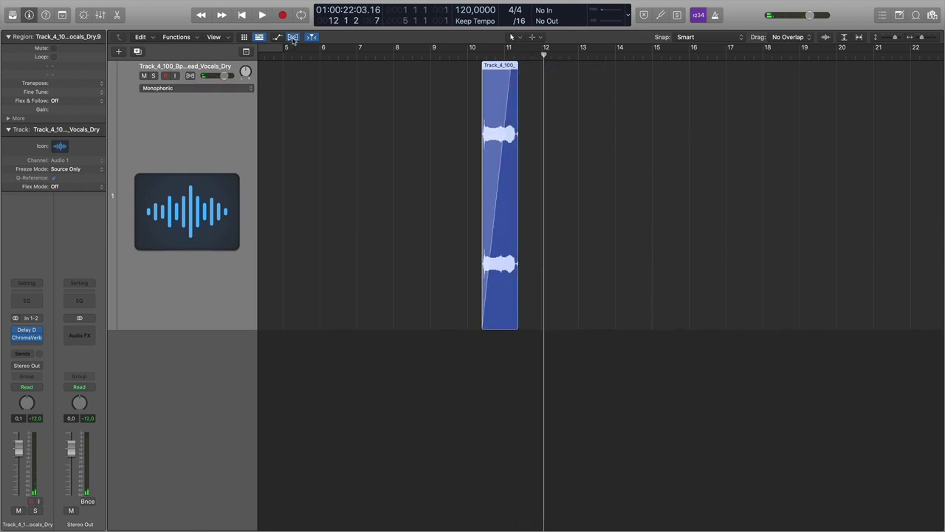
{"action": "left_click", "coordinate": [191, 77]}
{"action": "left_click_drag", "start_coordinate": [517, 71], "coordinate": [551, 69]}
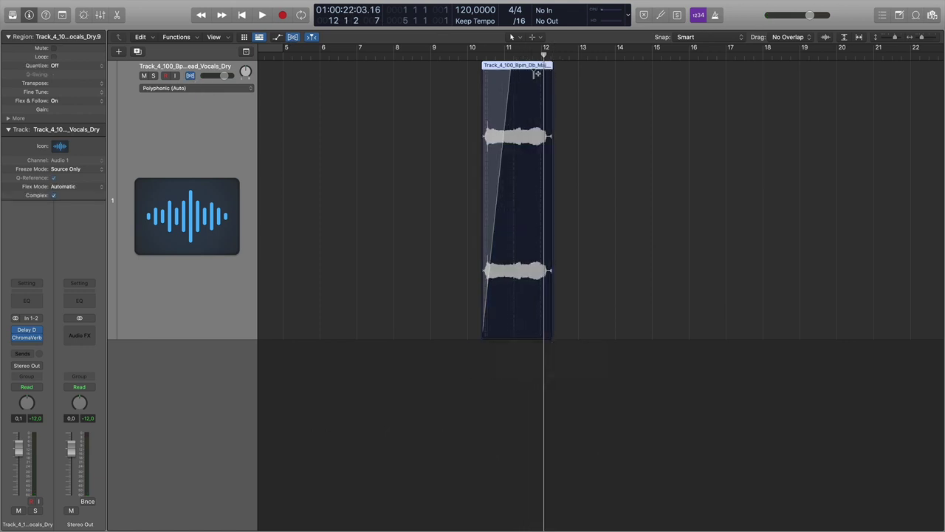
Audition the stretched phrase, extend the region to about beat 4 of bar 12, and return the playhead to the region's beginning.
{"action": "key", "text": "shift+space"}
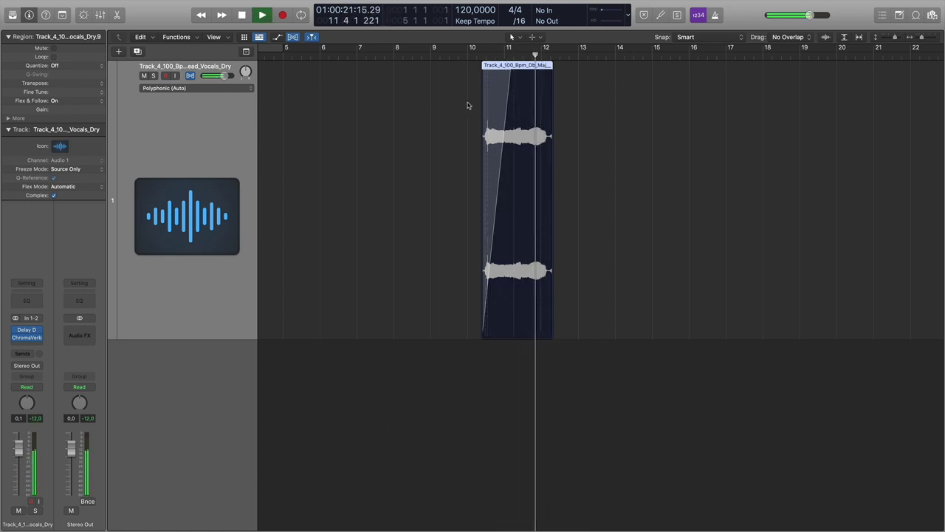
{"action": "key", "text": "space"}
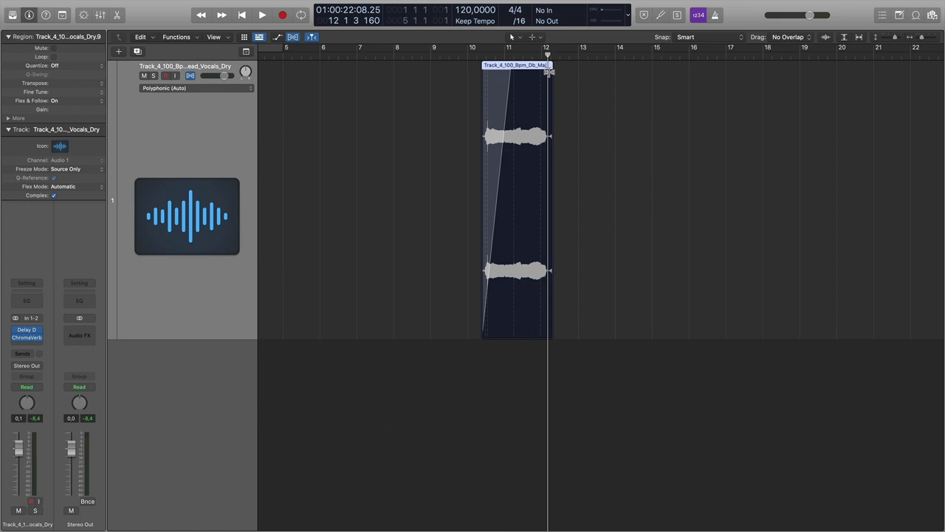
{"action": "left_click_drag", "start_coordinate": [551, 75], "coordinate": [567, 75]}
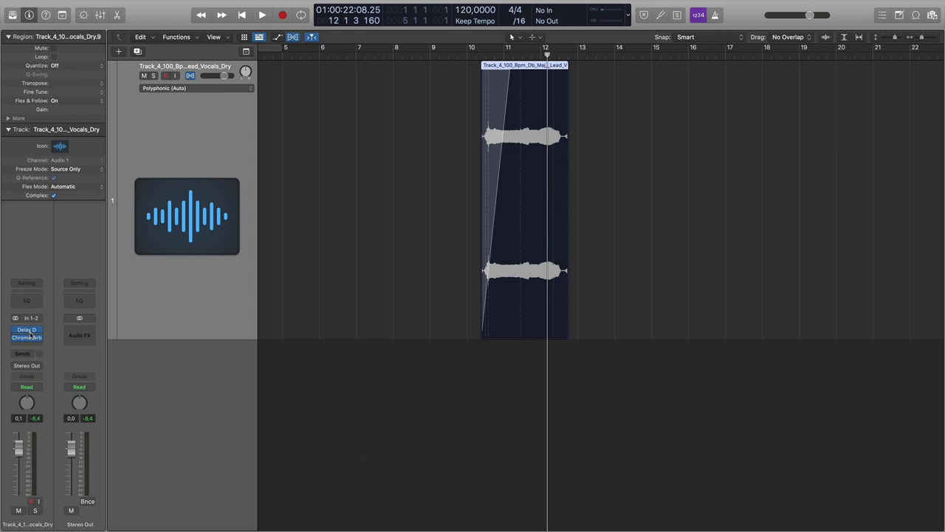
{"action": "left_click", "coordinate": [484, 58]}
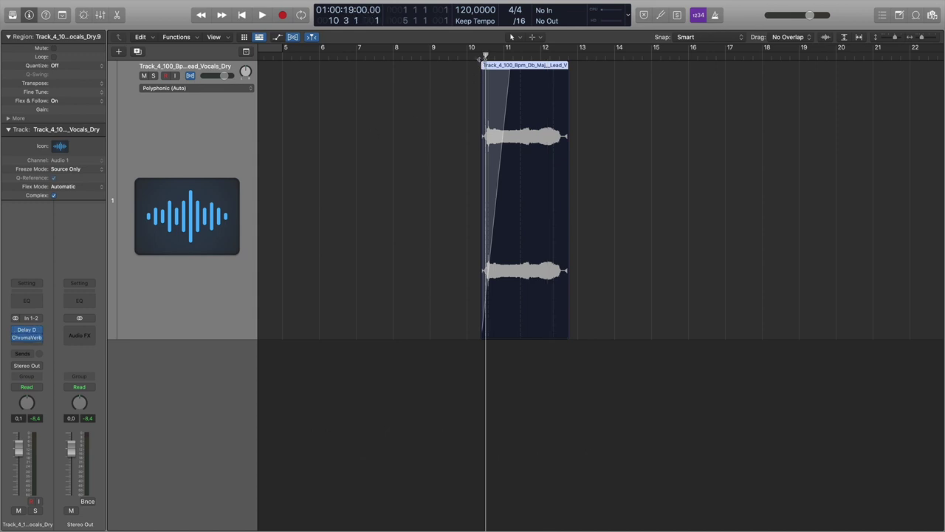
Audition the stretched phrase with both effects, then bypass Delay Designer and audition it again with only ChromaVerb active.
{"action": "key", "text": "space"}
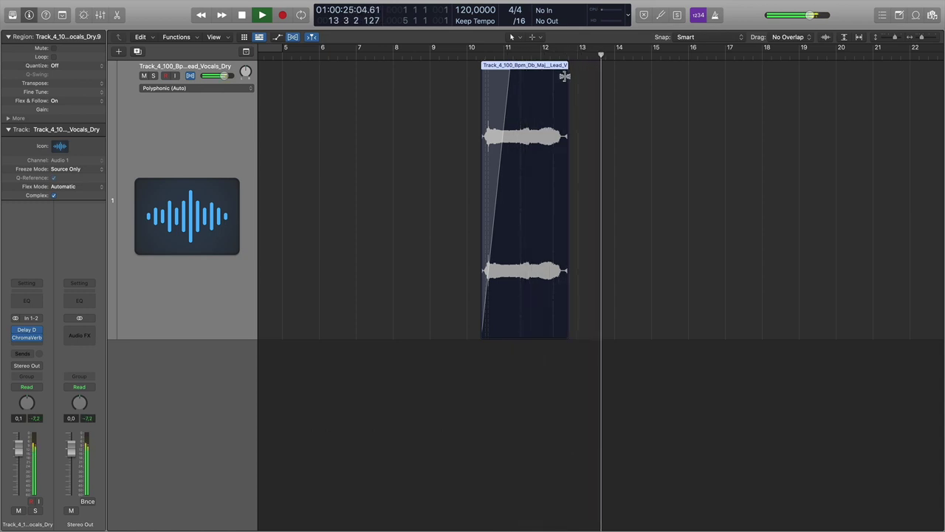
{"action": "key", "text": "space"}
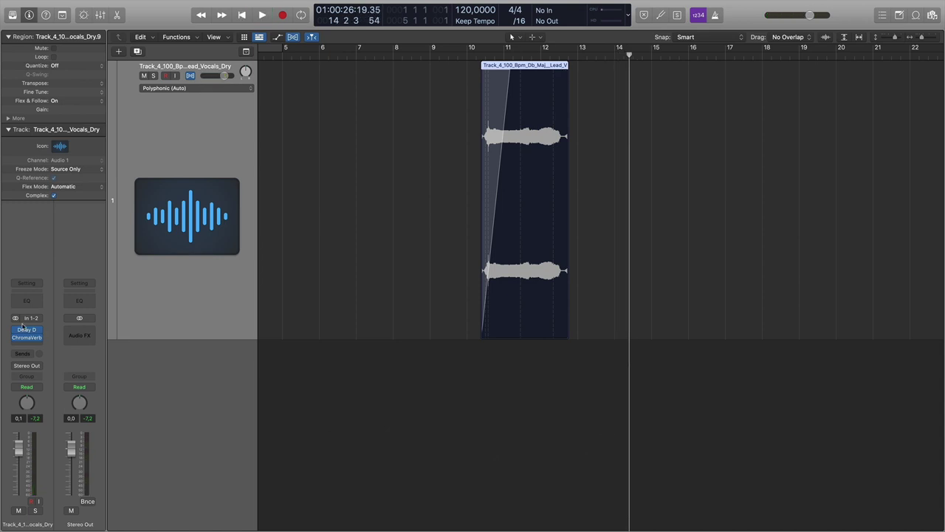
{"action": "key", "text": "shift+Return"}
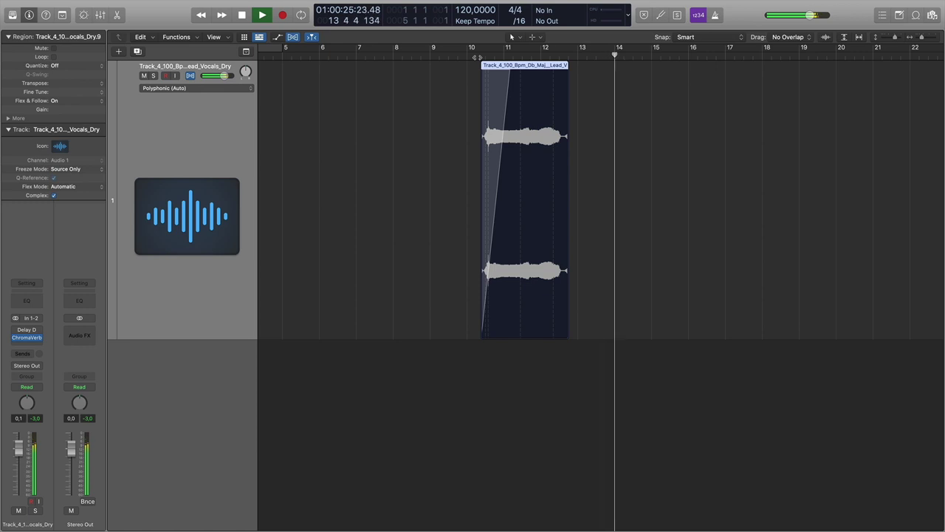
{"action": "key", "text": "space"}
Hide the Flex view, trim the tail of the vocal region, split it near beat 4 of bar 11 and delete the later piece.
{"action": "left_click", "coordinate": [569, 70]}
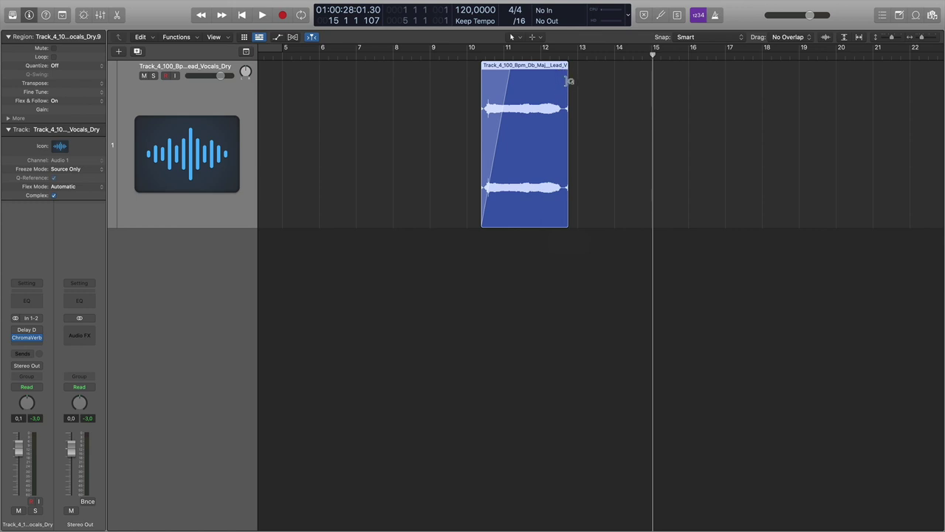
{"action": "mouse_move", "coordinate": [570, 85]}
{"action": "left_mouse_down"}
{"action": "mouse_move", "coordinate": [567, 111]}
{"action": "mouse_move", "coordinate": [577, 84]}
{"action": "left_mouse_up"}
{"action": "key", "text": "Delete"}
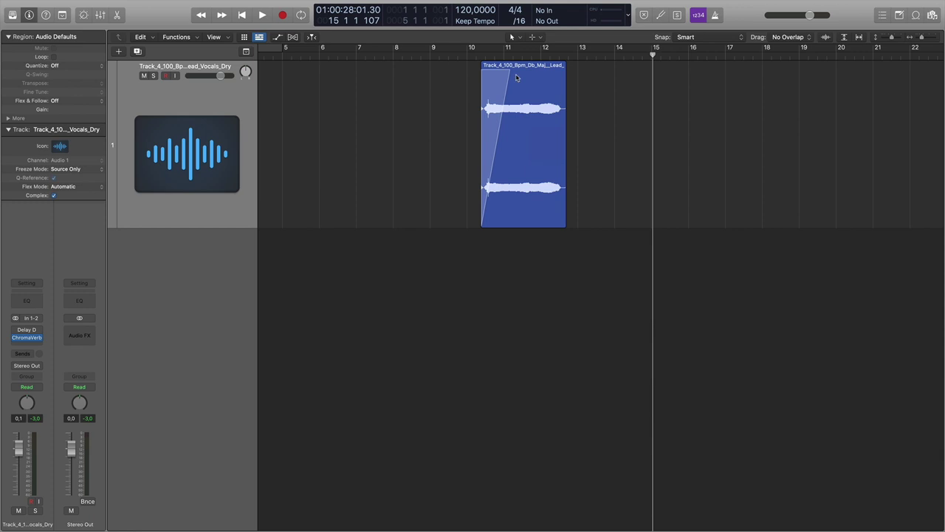
{"action": "key", "text": "t"}
{"action": "key", "text": "t"}
{"action": "left_click", "coordinate": [530, 120]}
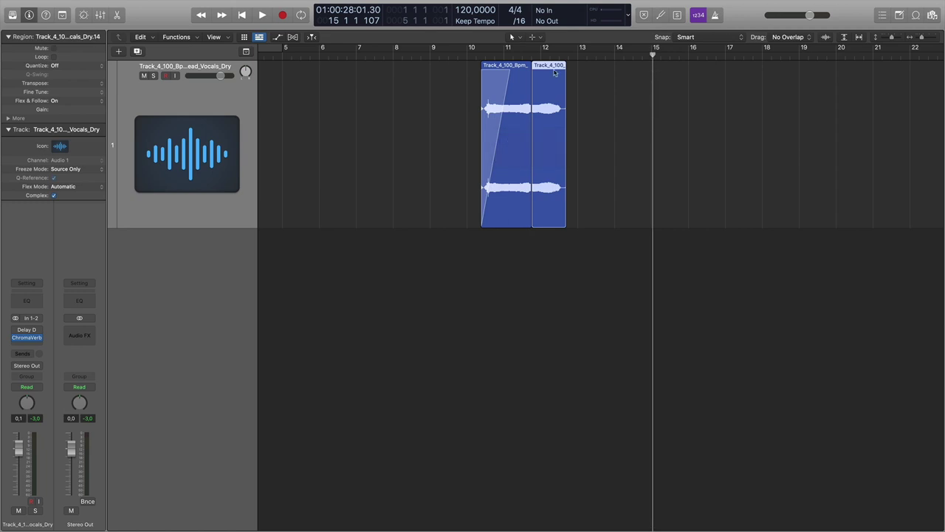
{"action": "key", "text": "Delete"}
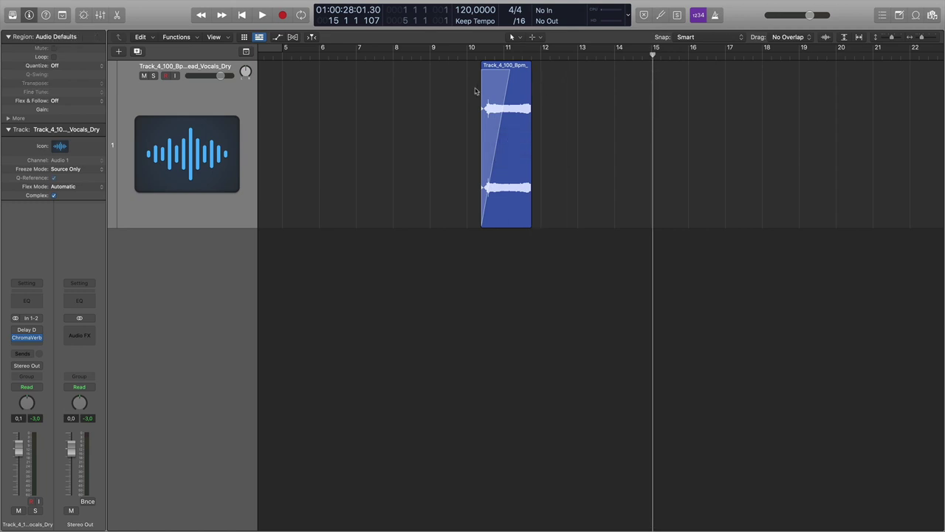
Trim the vocal region to a short slice around bar 11, fade it in across nearly its whole length, and audition it.
{"action": "key", "text": "t"}
{"action": "left_click", "coordinate": [488, 215]}
{"action": "left_click", "coordinate": [531, 77]}
{"action": "left_click_drag", "start_coordinate": [531, 73], "coordinate": [523, 74]}
{"action": "left_click", "coordinate": [478, 57]}
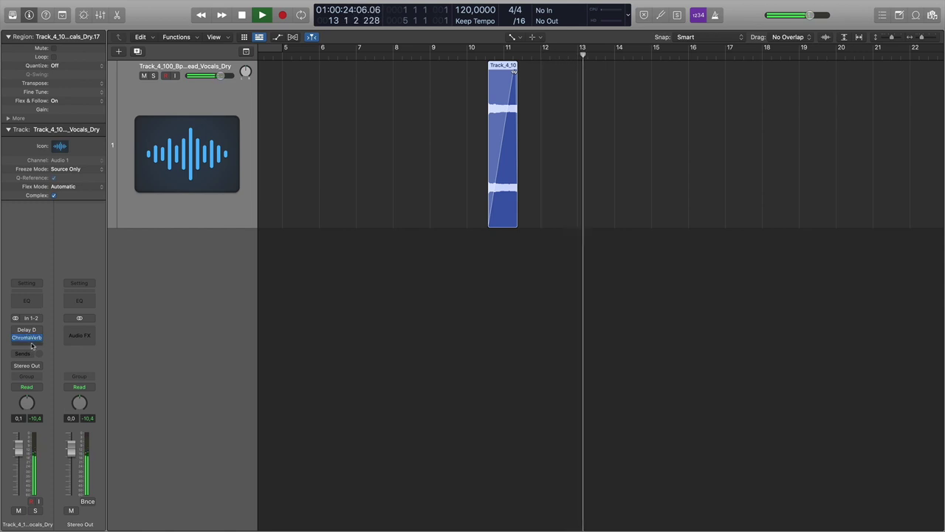
{"action": "key", "text": "space"}
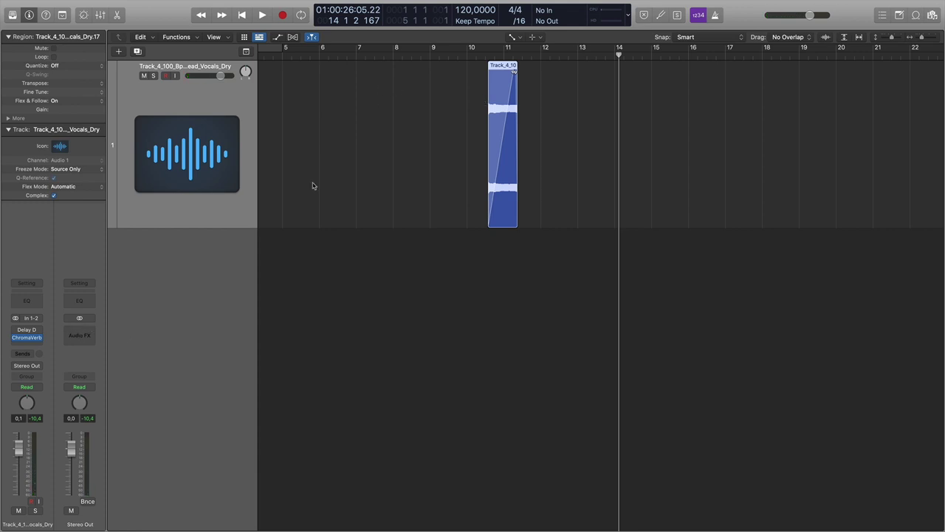
Insert a stereo Echo plug-in after ChromaVerb on the vocal track and set its note value to 1/4.
{"action": "left_click", "coordinate": [27, 345]}
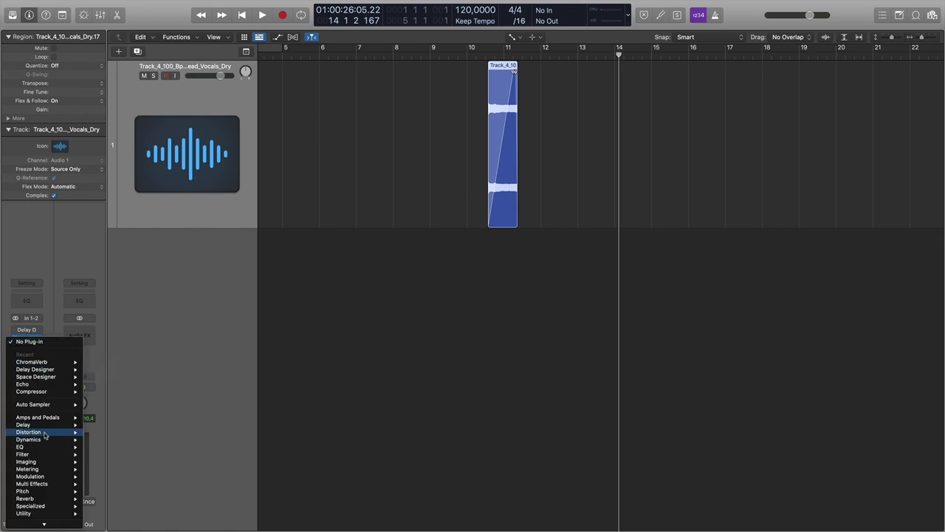
{"action": "mouse_move", "coordinate": [45, 435]}
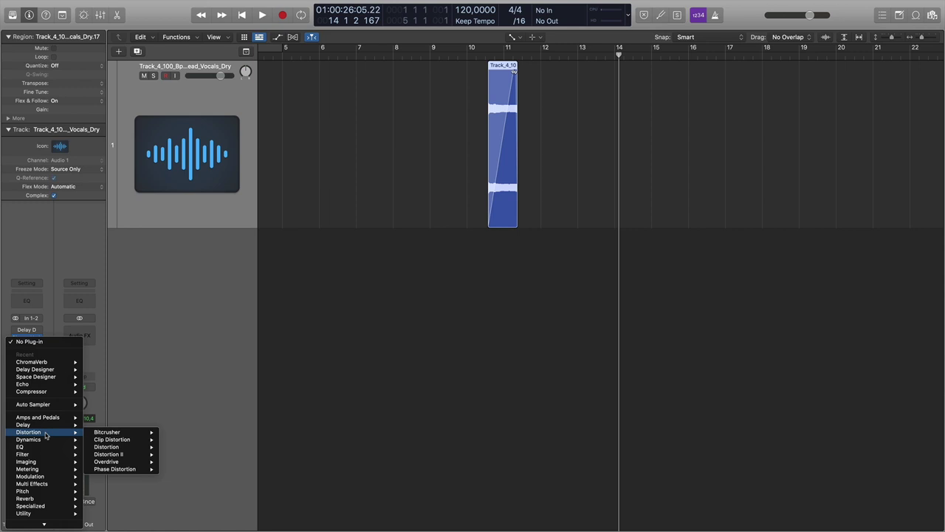
{"action": "mouse_move", "coordinate": [112, 446]}
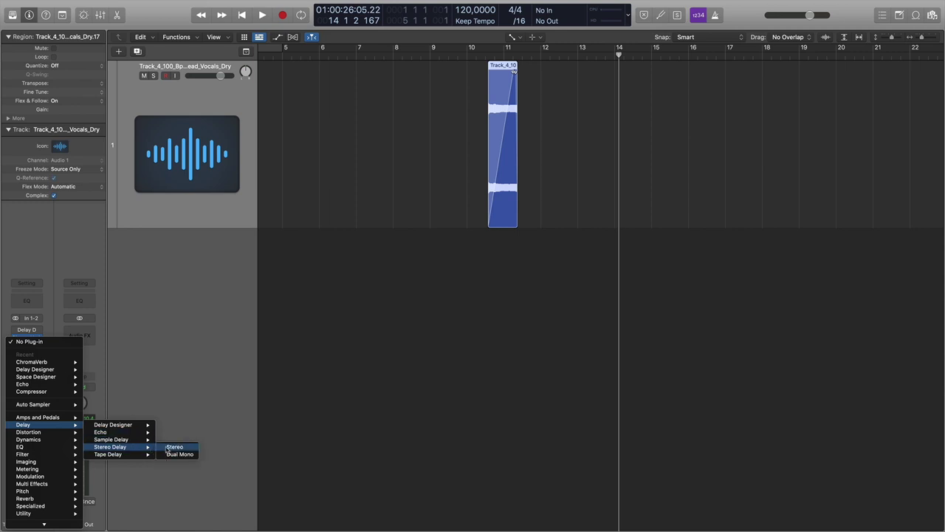
{"action": "left_click", "coordinate": [164, 434]}
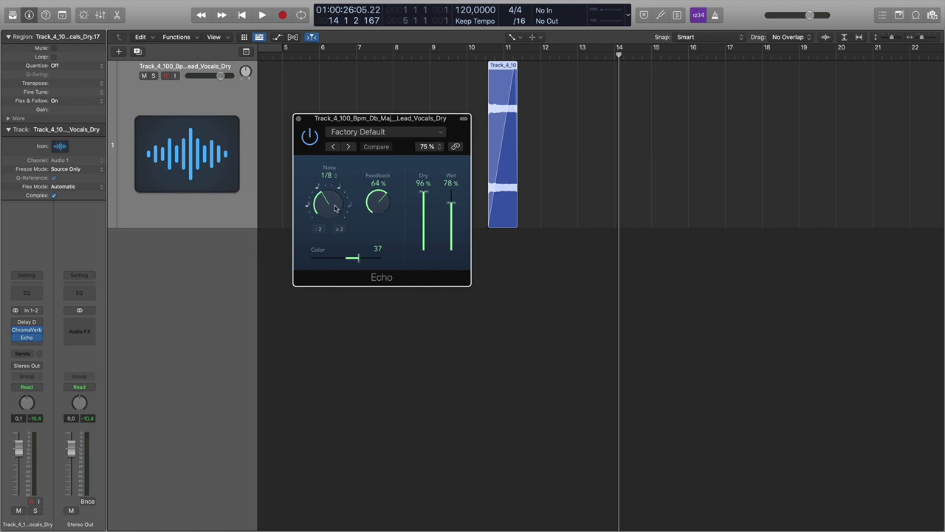
{"action": "left_click_drag", "start_coordinate": [334, 204], "coordinate": [333, 181]}
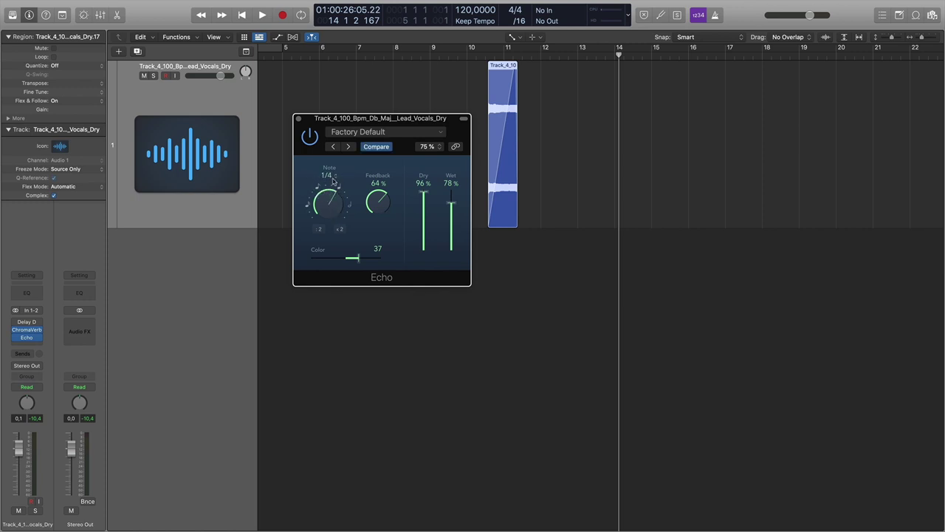
Audition the short faded vocal slice with Echo from the region's start, and close the Echo window.
{"action": "left_click", "coordinate": [488, 56]}
{"action": "key", "text": "space"}
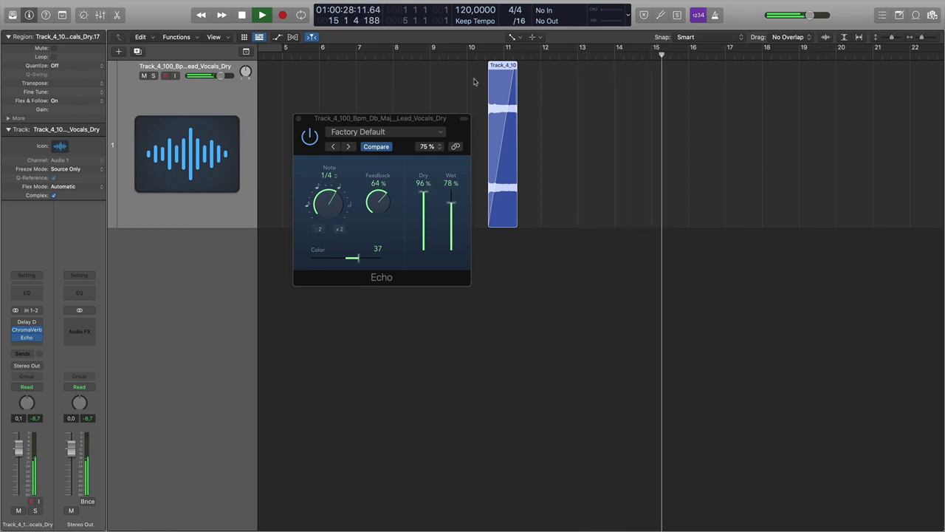
{"action": "left_click", "coordinate": [299, 120]}
{"action": "key", "text": "space"}
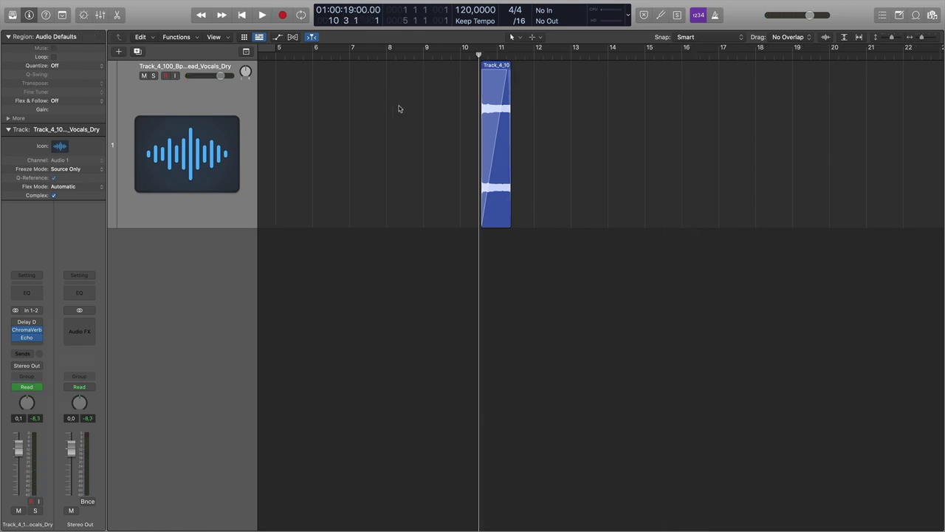